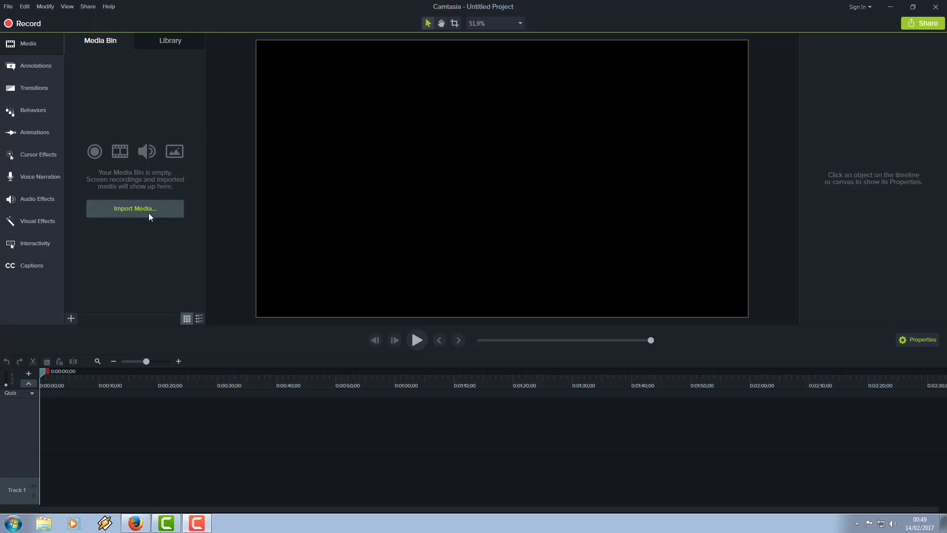
Import all six media files from the "camtasia bits" folder on the Desktop into the project
left_click(135, 208)
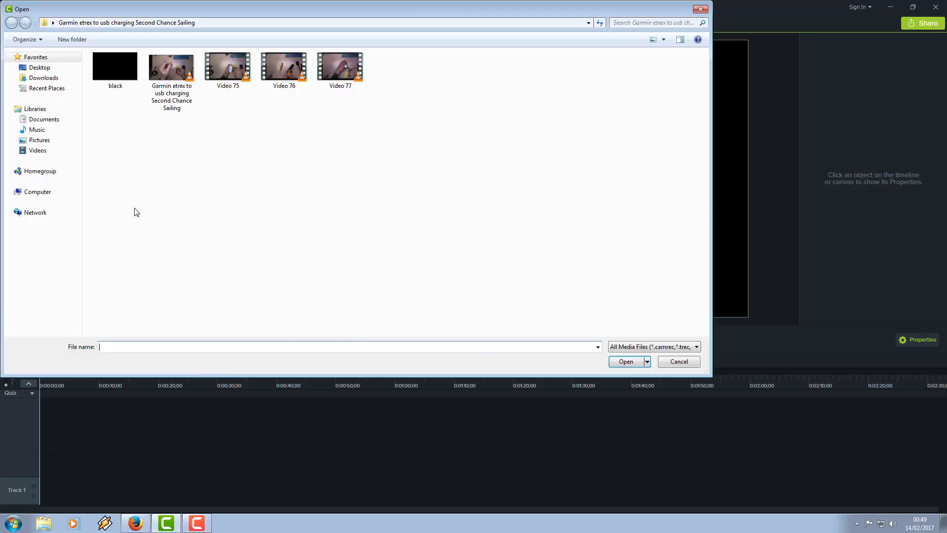
left_click(39, 68)
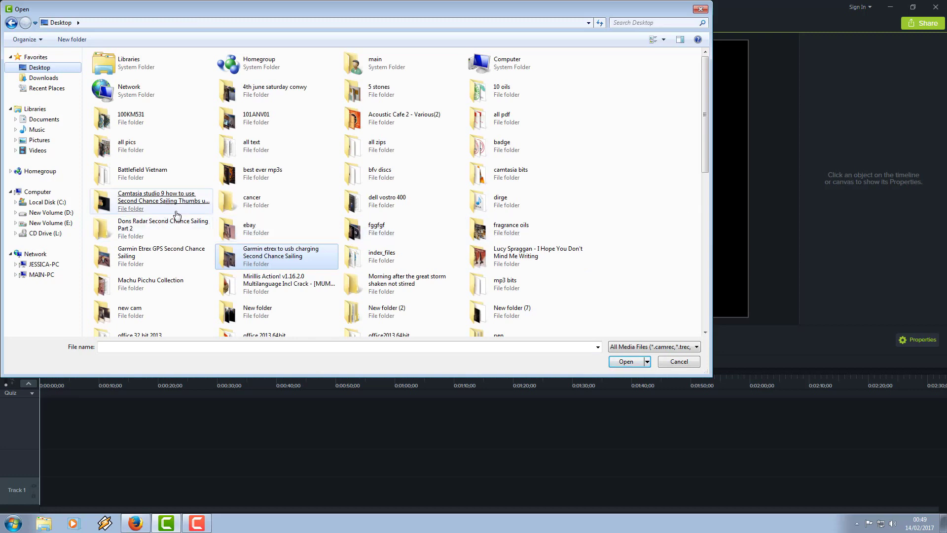
double_click(492, 174)
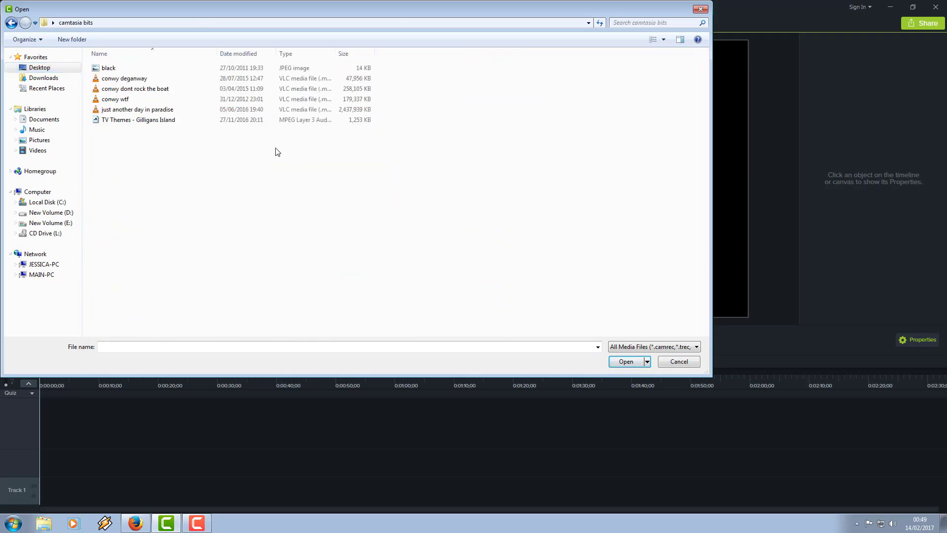
left_click_drag(191, 132, 126, 64)
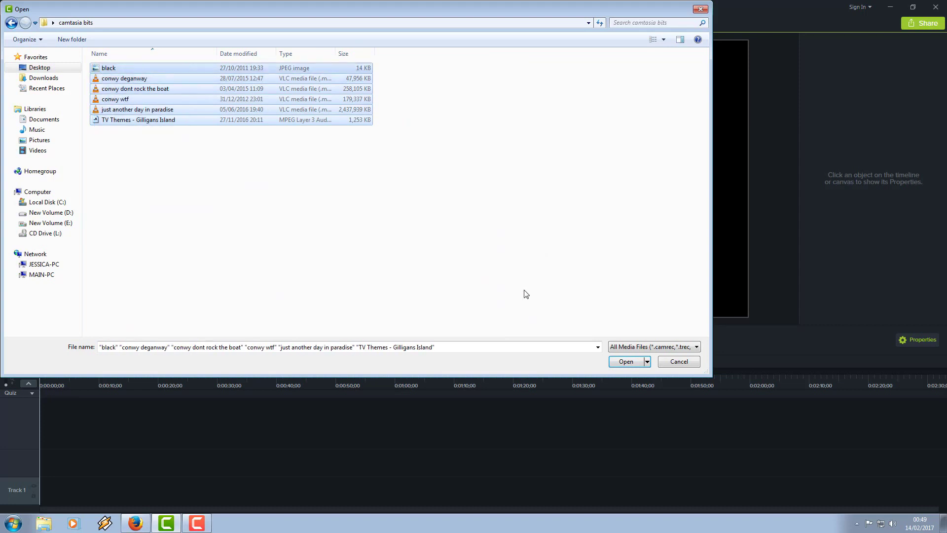
left_click(625, 362)
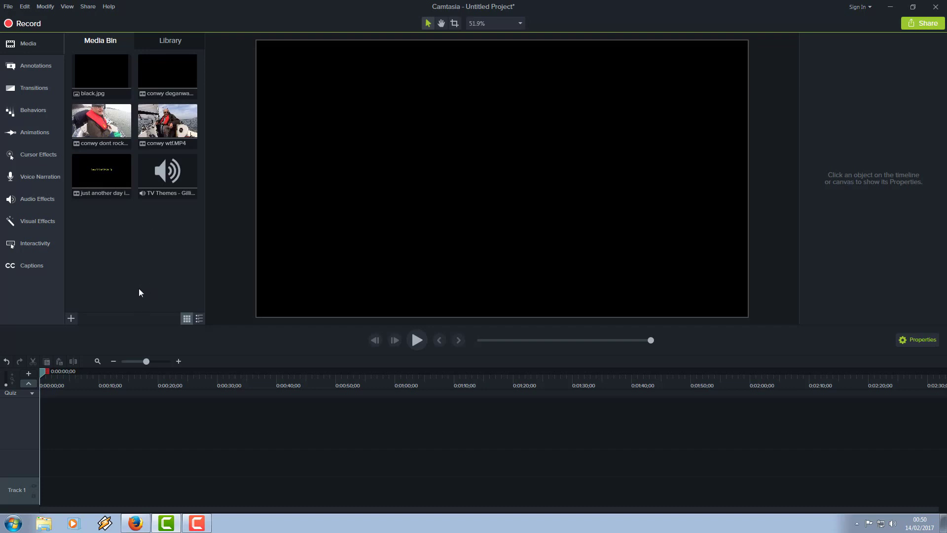
Place the "just another day in paradise" video on Track 1, starting at about 0:01:10
left_click(119, 187)
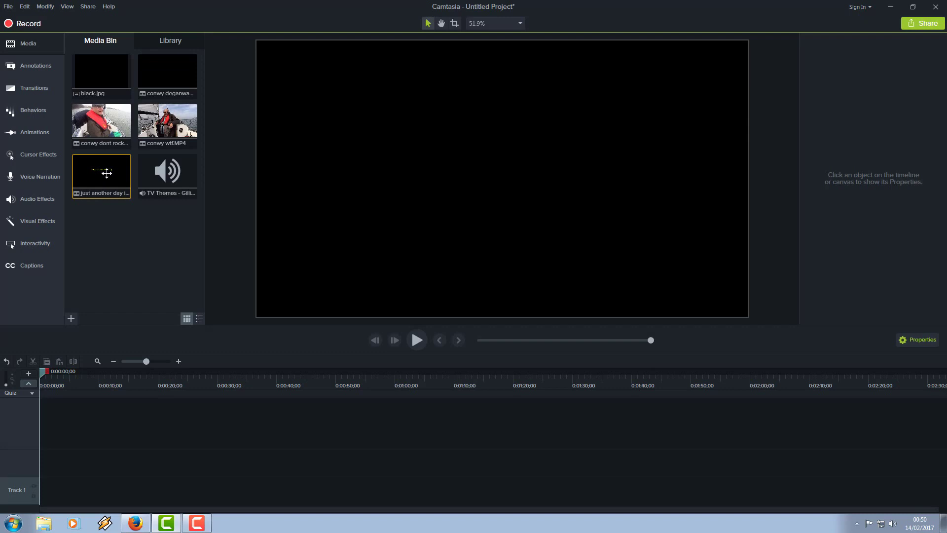
left_click_drag(102, 174, 440, 501)
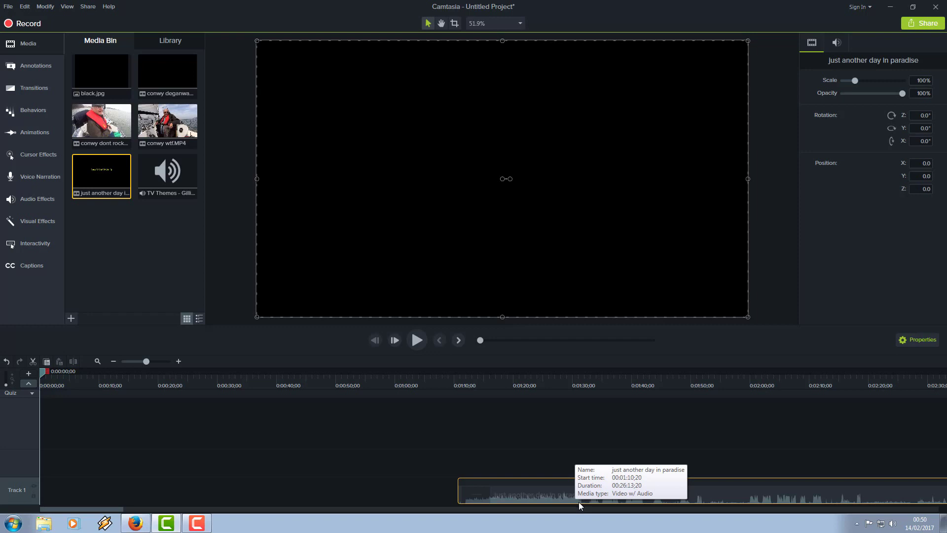
left_click_drag(113, 509, 235, 502)
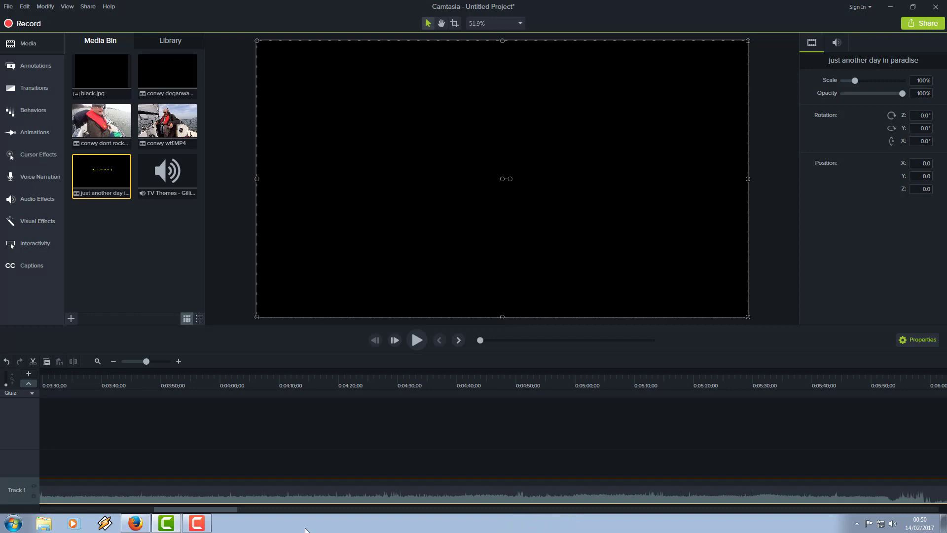
left_click_drag(232, 509, 341, 525)
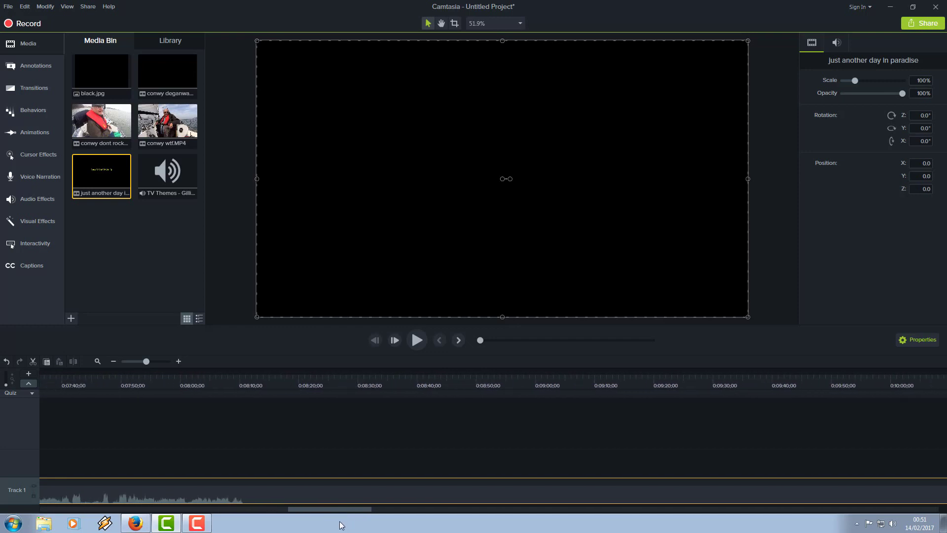
left_click(129, 362)
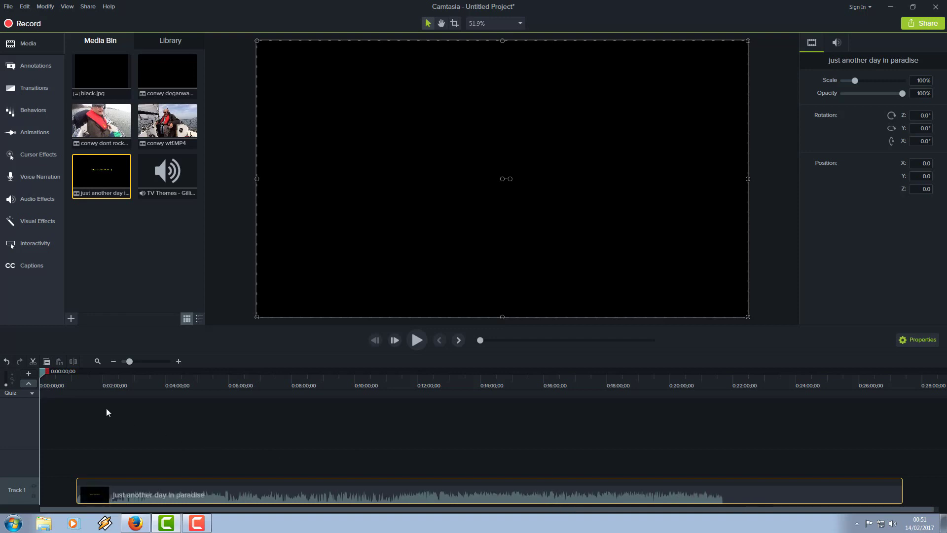
Play the opening of the "just another day in paradise" clip to preview it, and return the playhead to just before the clip
left_click_drag(42, 373, 77, 380)
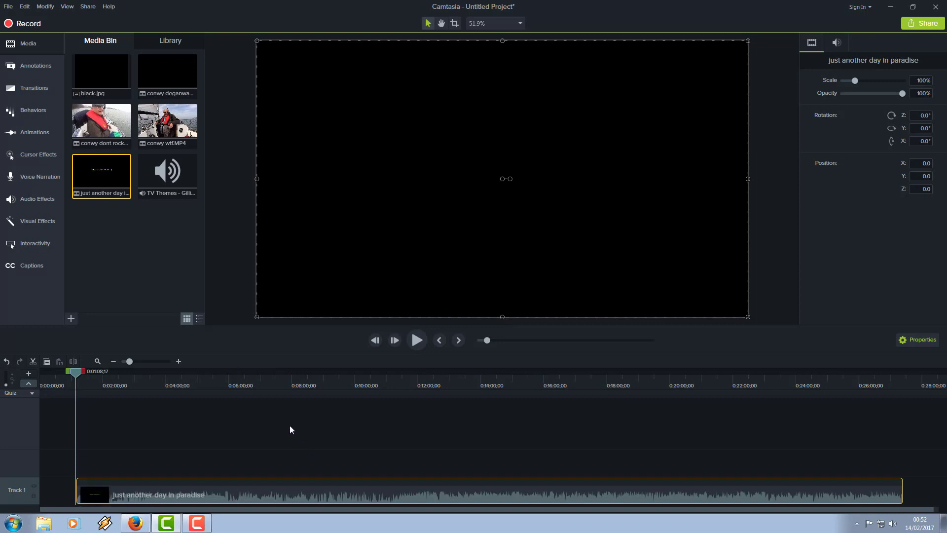
left_click(417, 347)
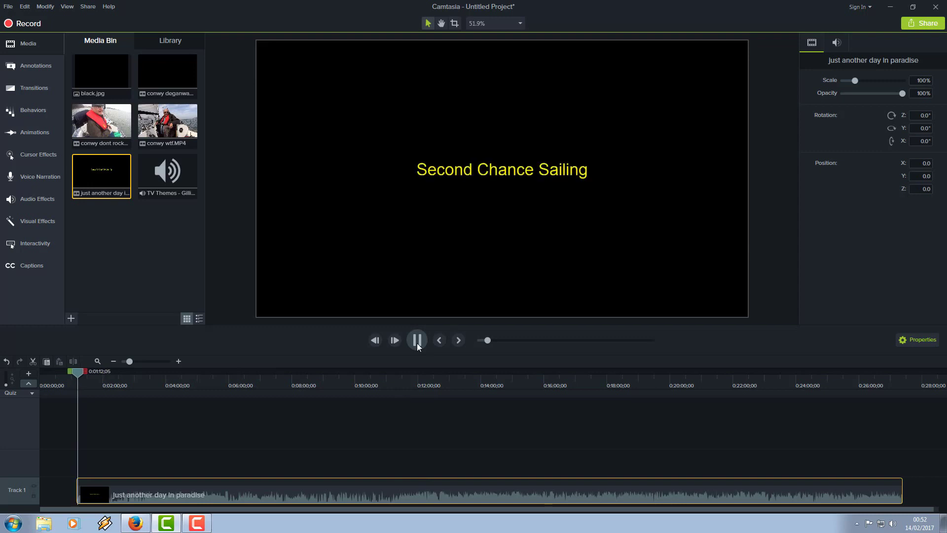
left_click(417, 347)
left_click_drag(77, 371, 77, 377)
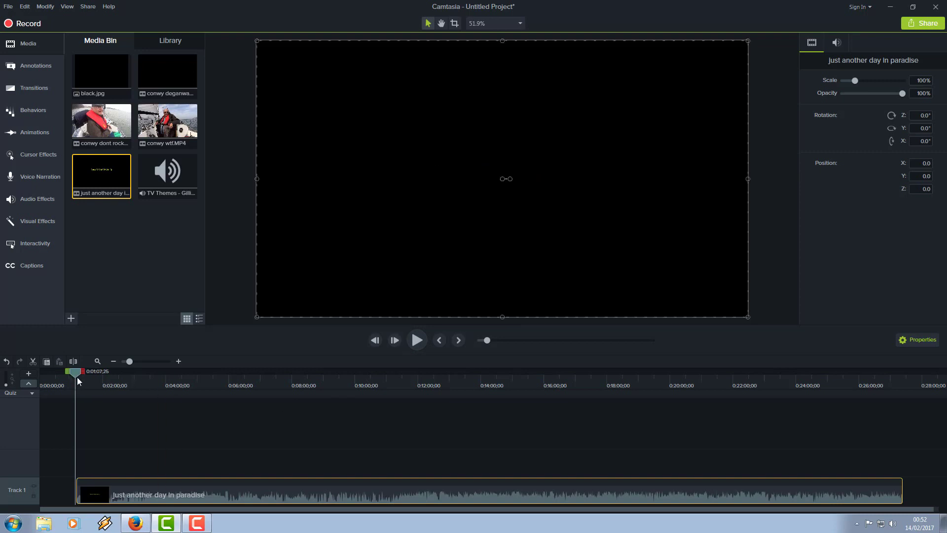
Lower the audio level of the "just another day in paradise" clip to silence and play the clip back
left_click_drag(166, 496, 166, 493)
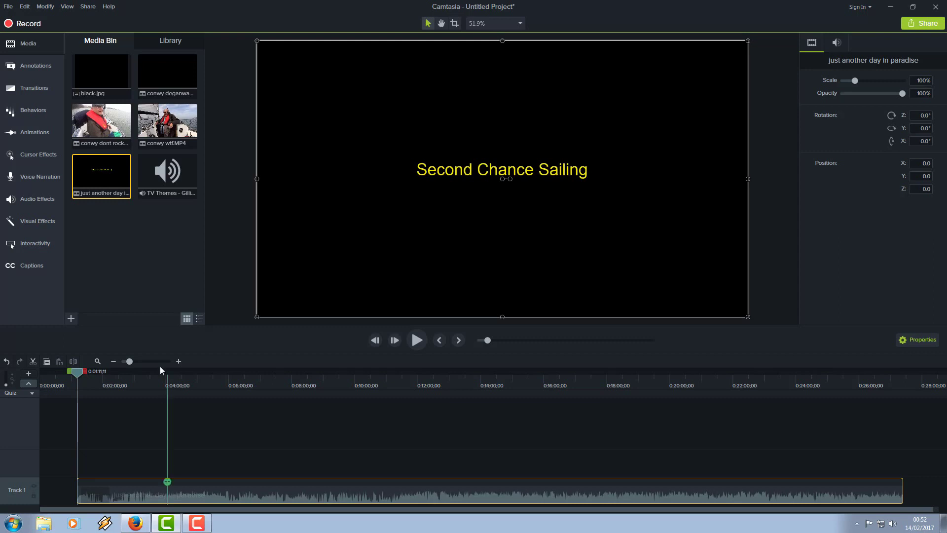
left_click(37, 199)
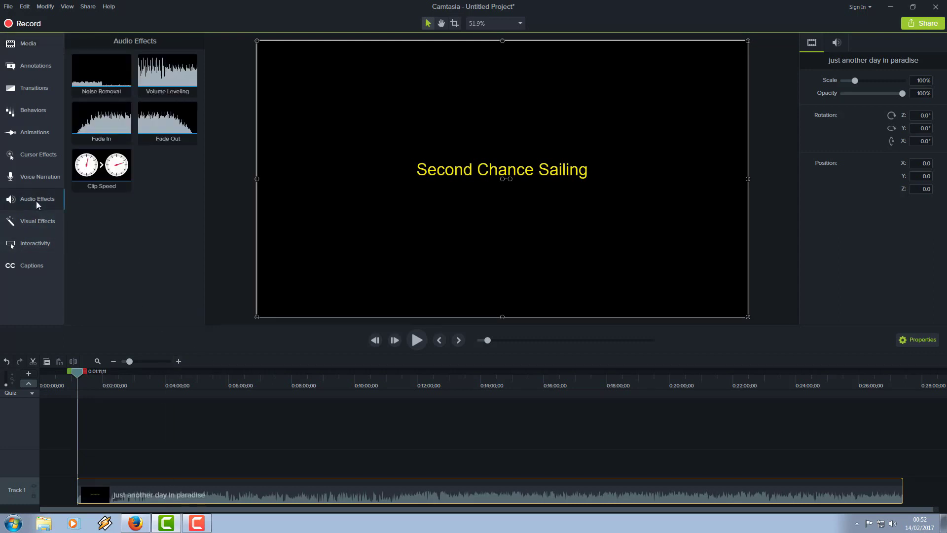
right_click(167, 492)
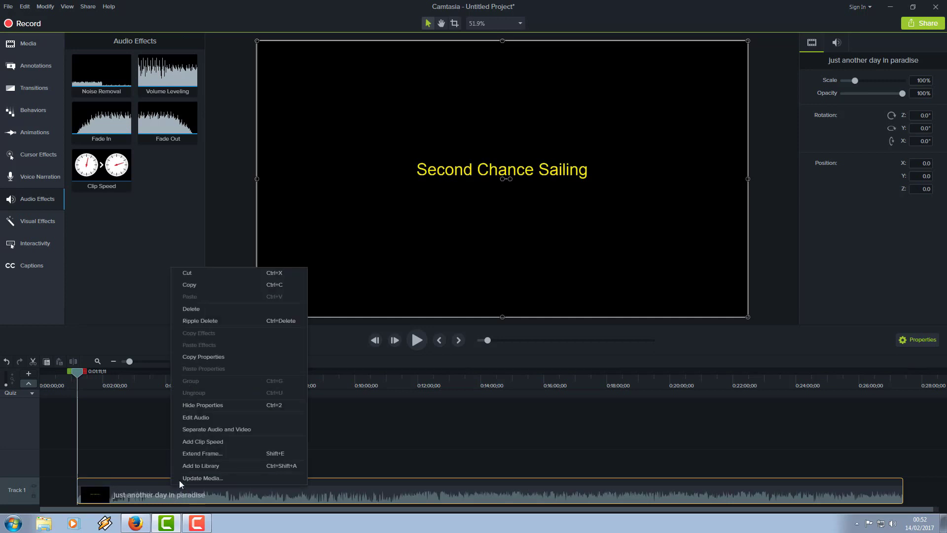
left_click(201, 419)
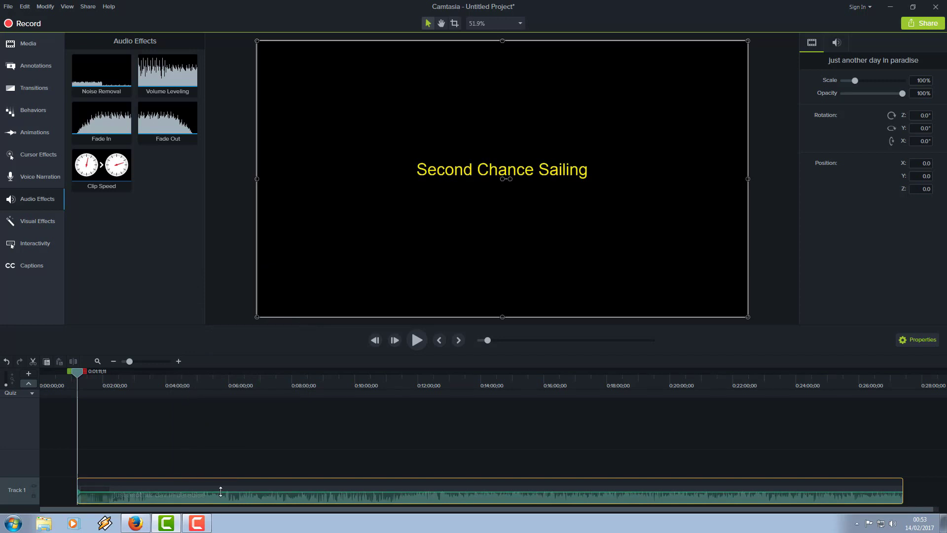
left_click_drag(220, 491, 214, 517)
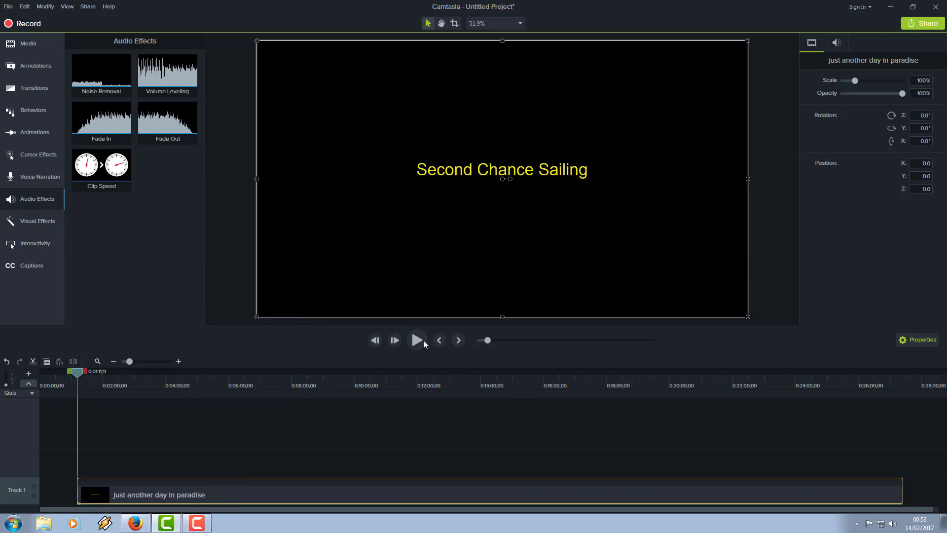
left_click(418, 339)
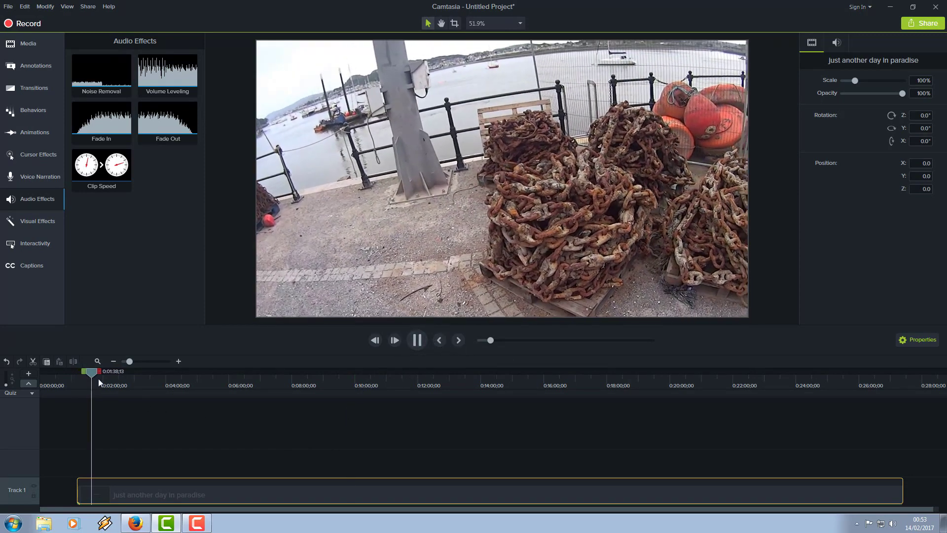
Select the timeline range from about 0:04:01 to 0:05:11 and copy it
left_click_drag(94, 374, 167, 393)
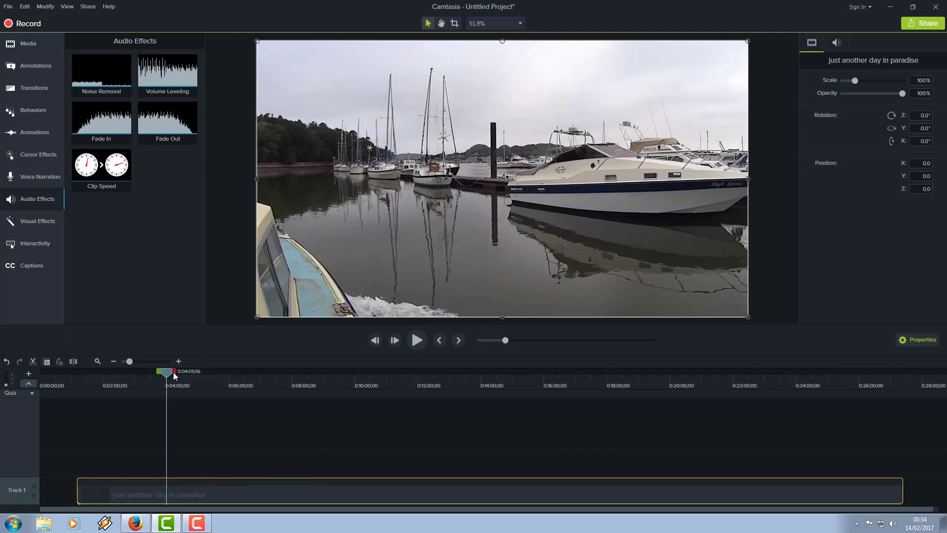
left_click_drag(174, 371, 213, 377)
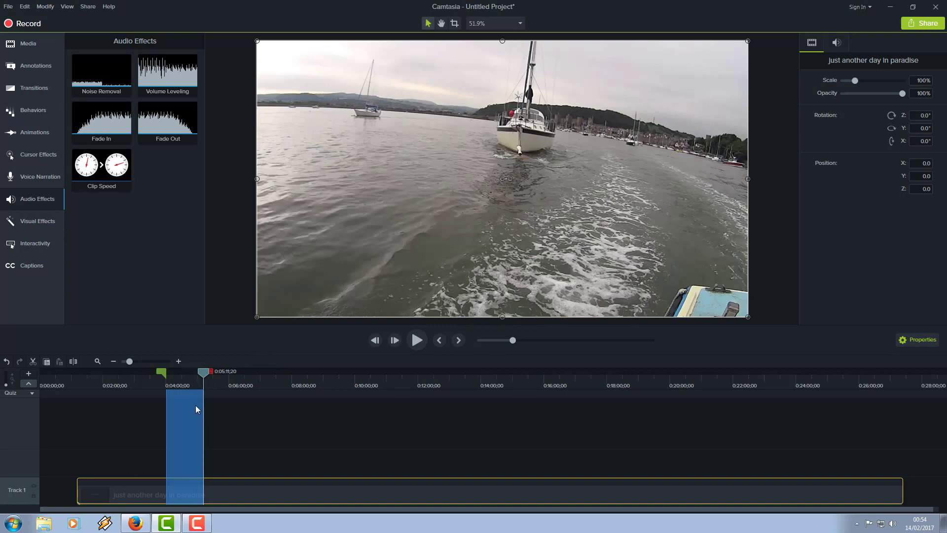
right_click(178, 431)
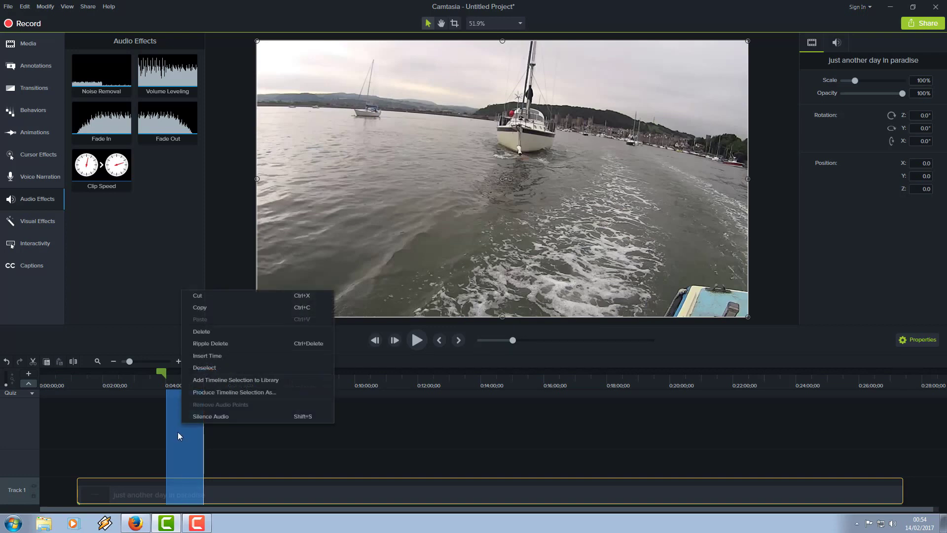
left_click(202, 309)
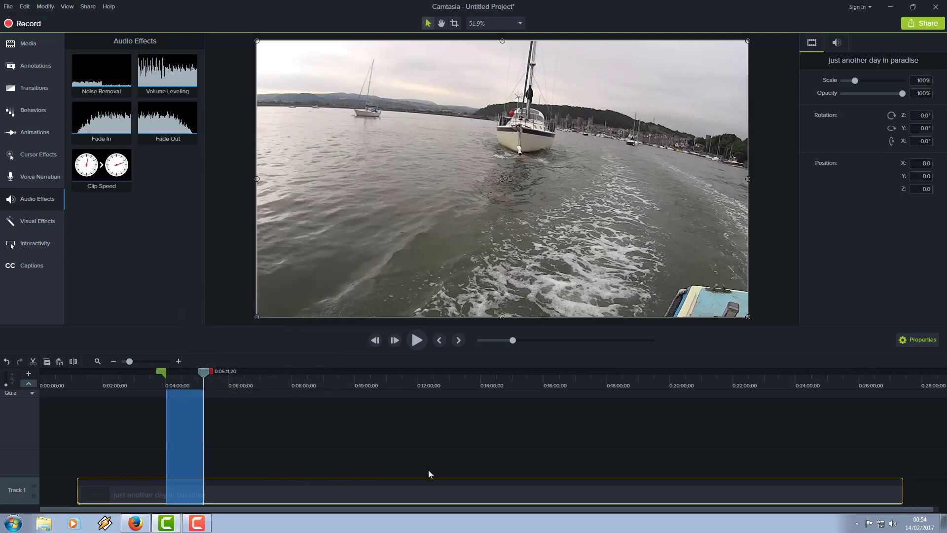
Paste the copied section onto a new track above Track 1 and move it to the start of the timeline
left_click(276, 462)
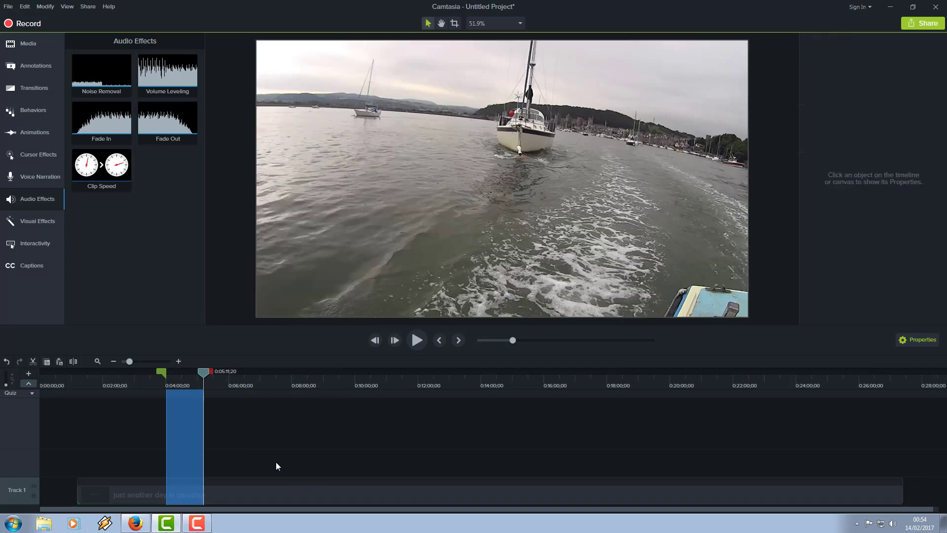
right_click(277, 466)
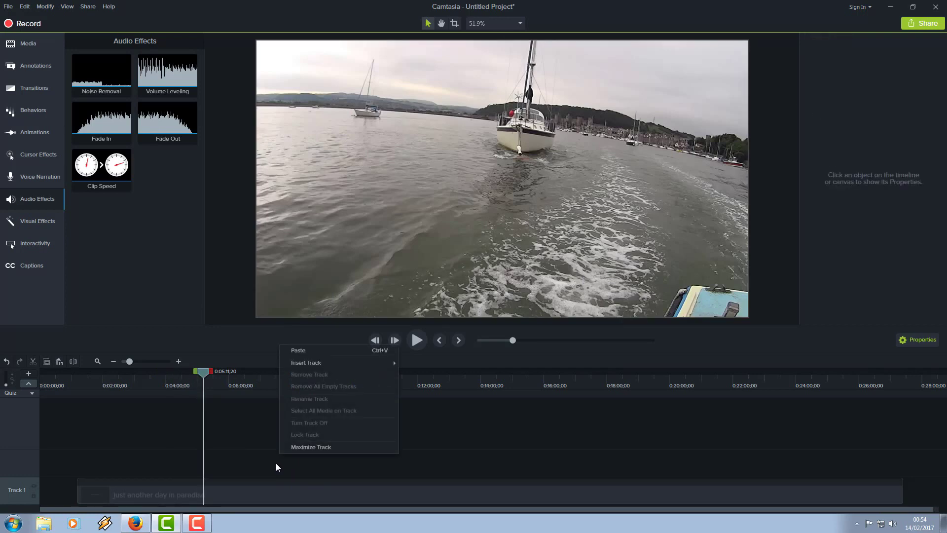
left_click(303, 351)
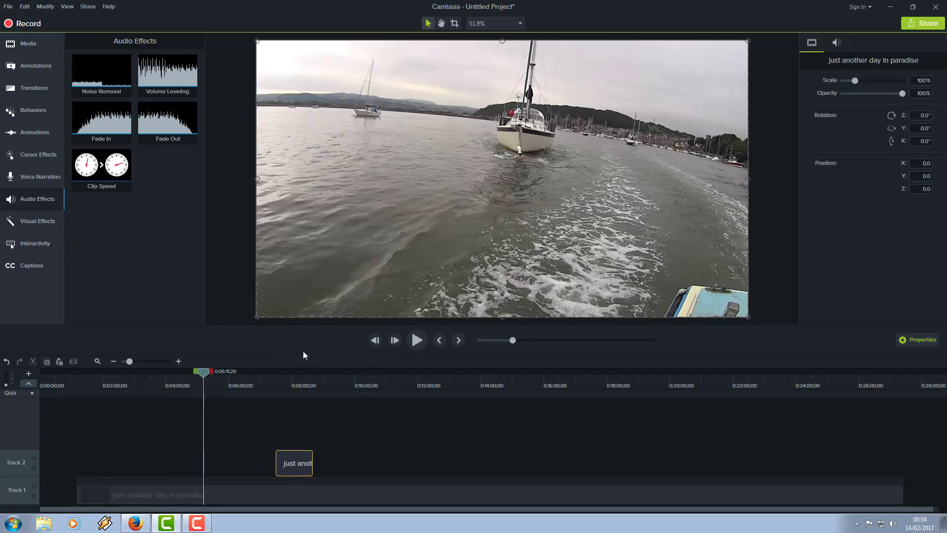
left_click(296, 456)
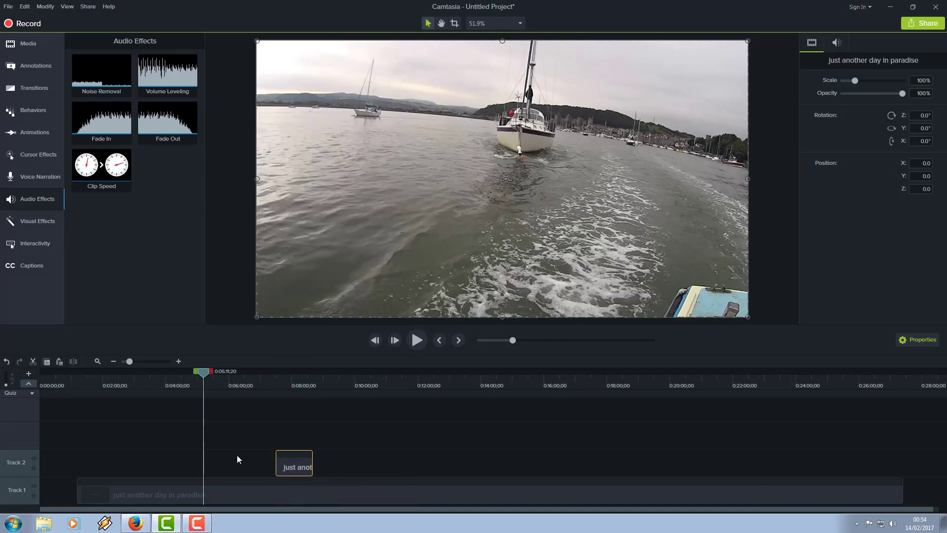
left_click(347, 467)
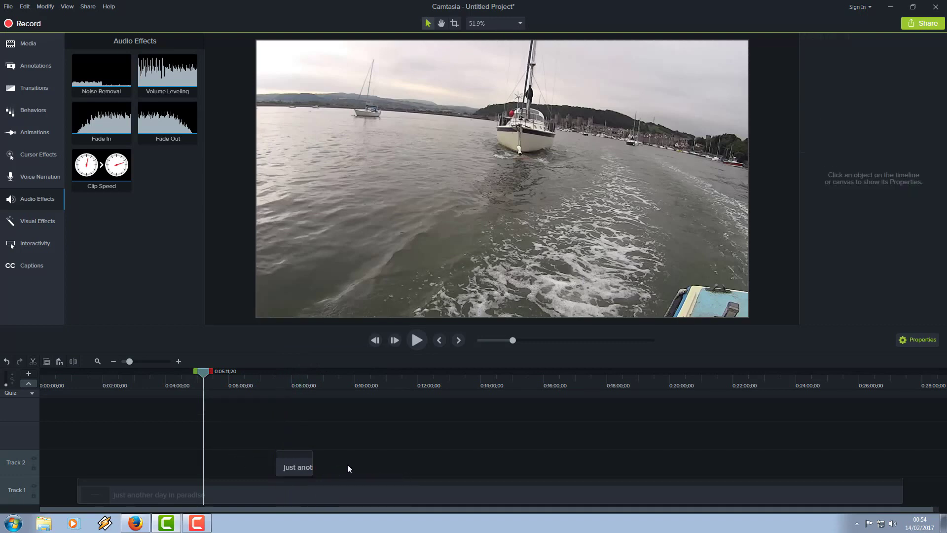
left_click_drag(301, 460, 50, 456)
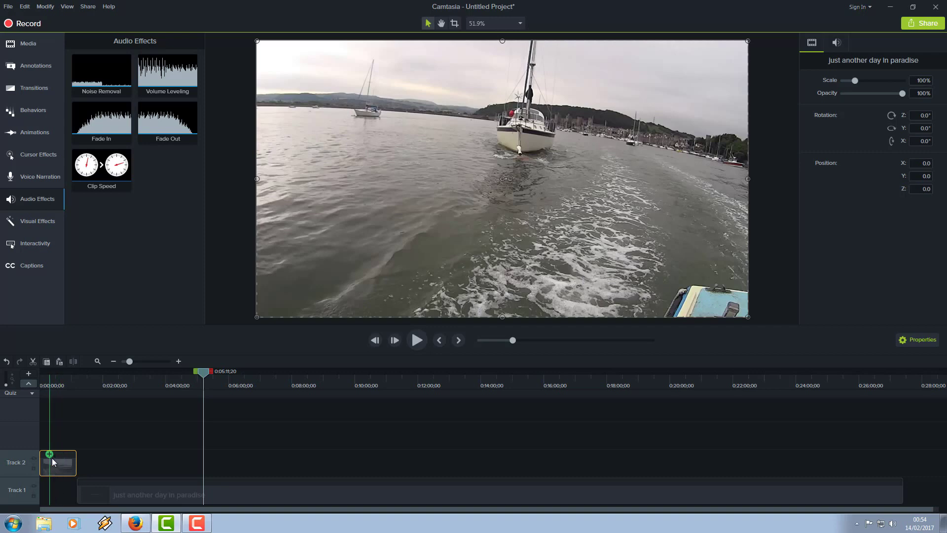
left_click(51, 455)
right_click(54, 453)
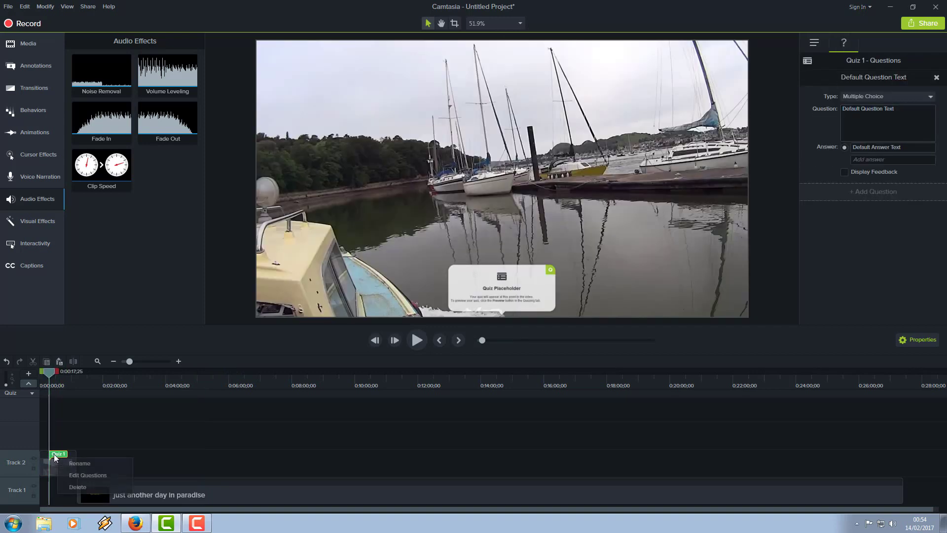
left_click(76, 487)
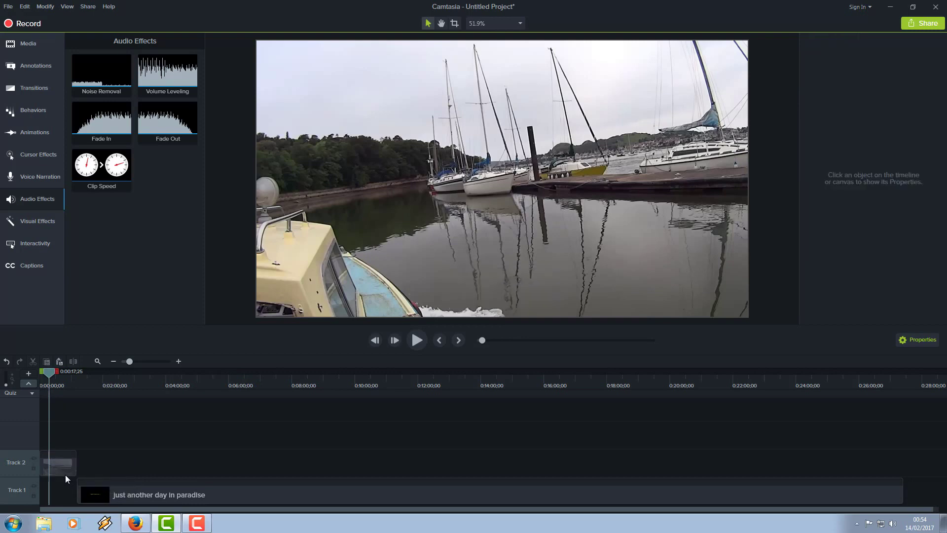
Move the pasted section down onto Track 1, directly in front of the main clip
left_click_drag(65, 471, 61, 491)
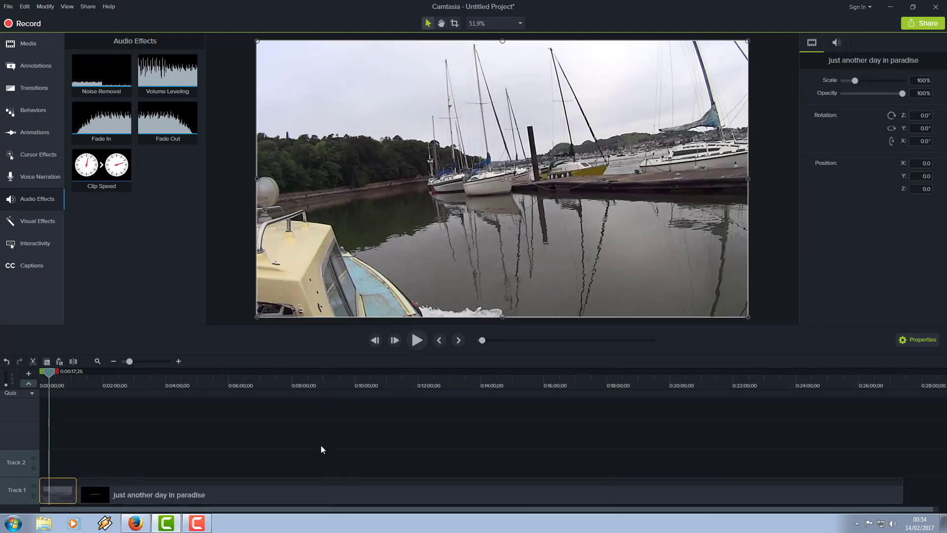
Select the timeline range from about 0:08:03 to 0:10:19 and copy it
left_click_drag(50, 374, 340, 415)
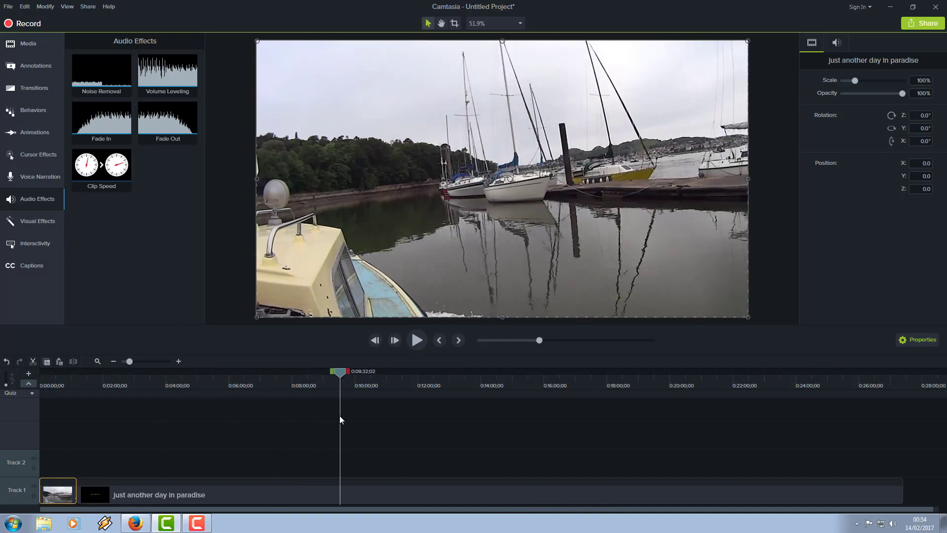
left_click_drag(341, 373, 295, 390)
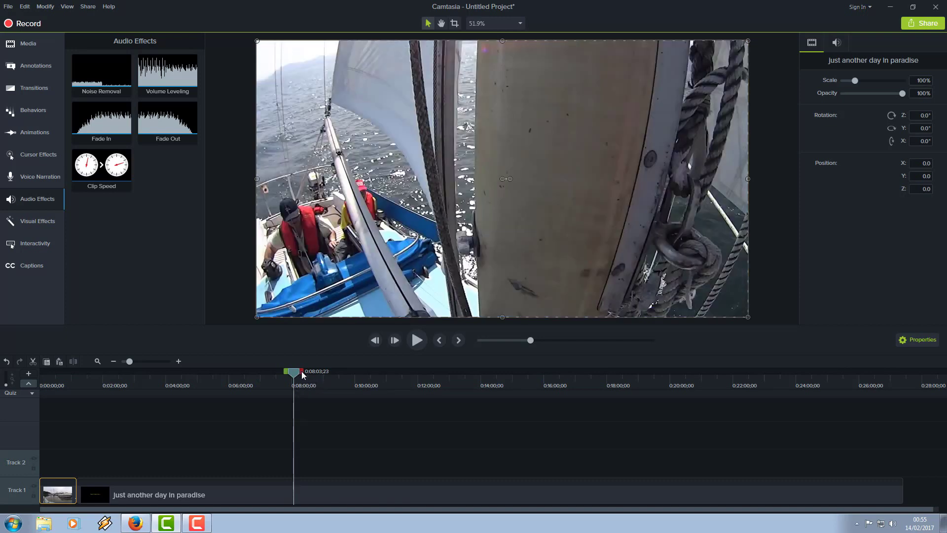
left_click_drag(302, 373, 373, 387)
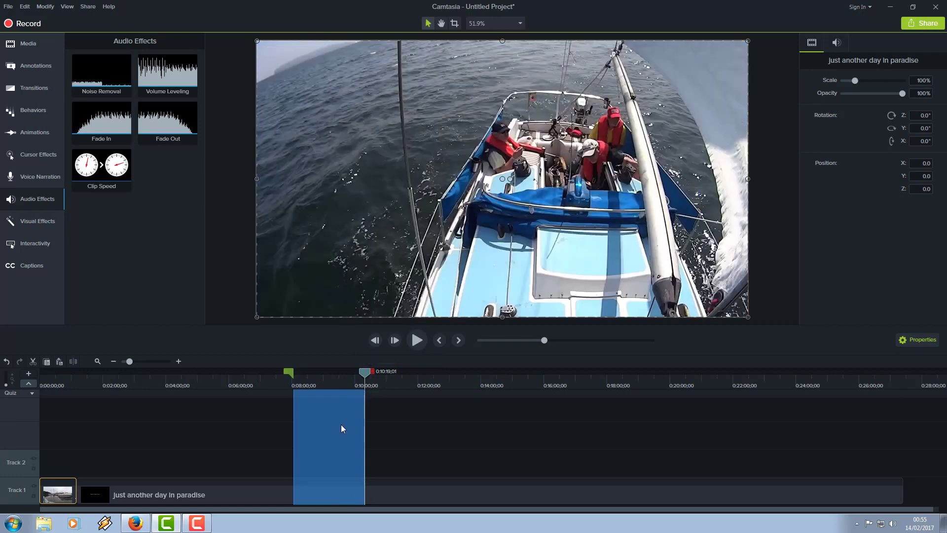
right_click(325, 429)
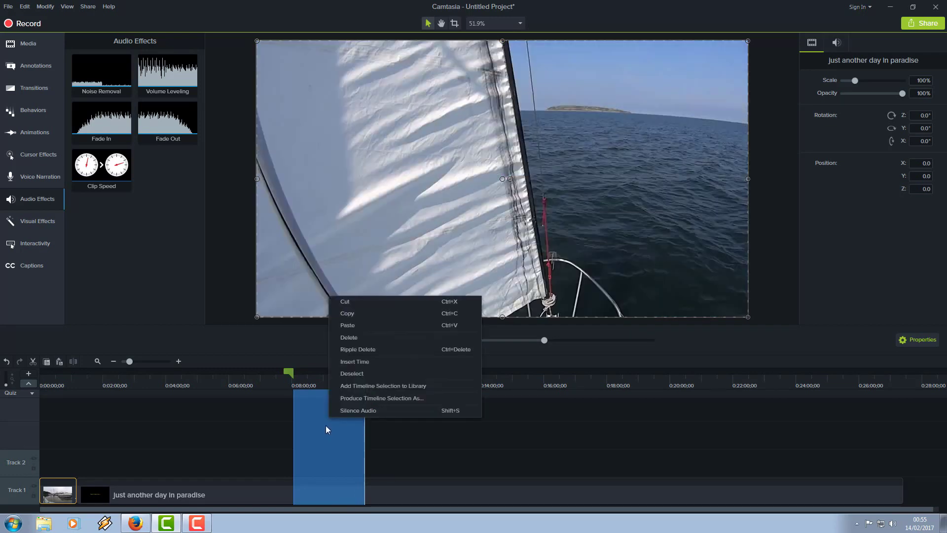
left_click(350, 316)
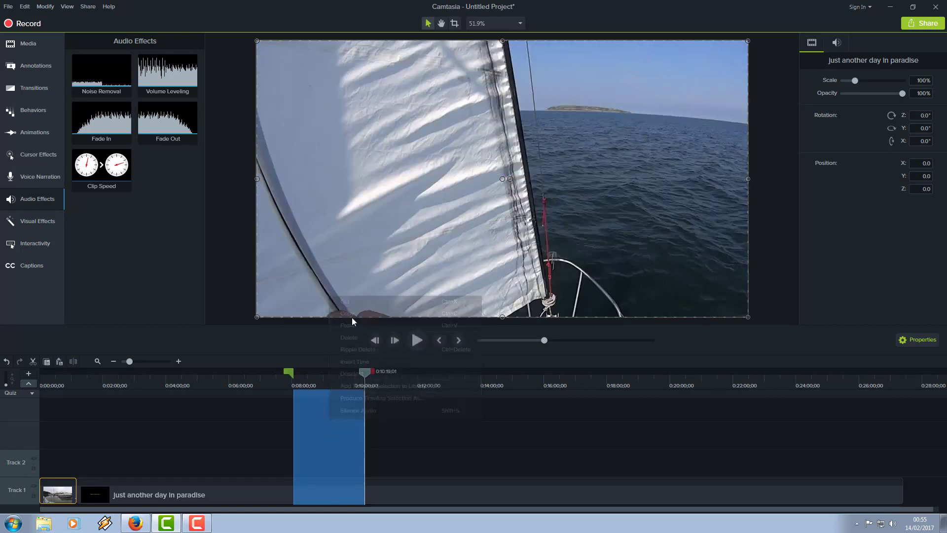
Paste the copied section onto Track 2 at the timeline's start and shift the main clip on Track 1 to begin at about 0:06:00
left_click(392, 458)
right_click(398, 459)
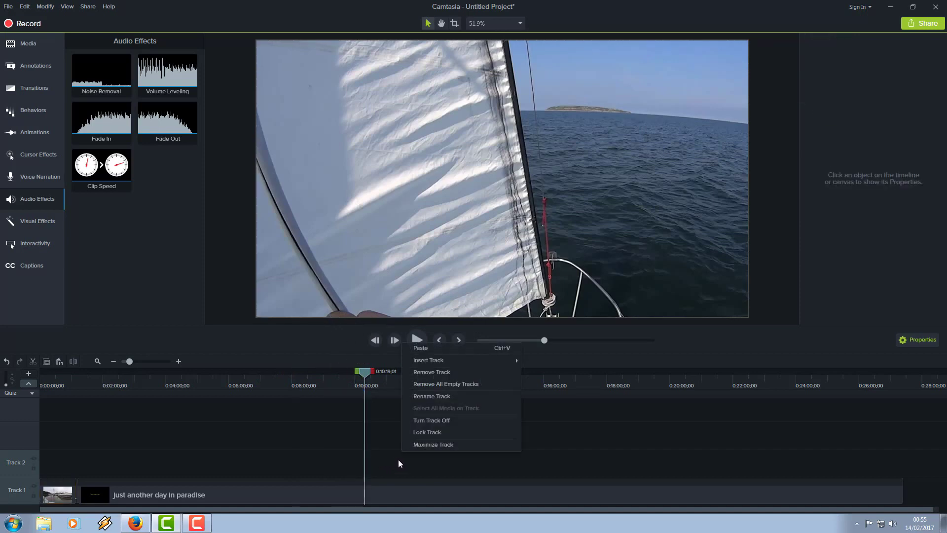
left_click(421, 348)
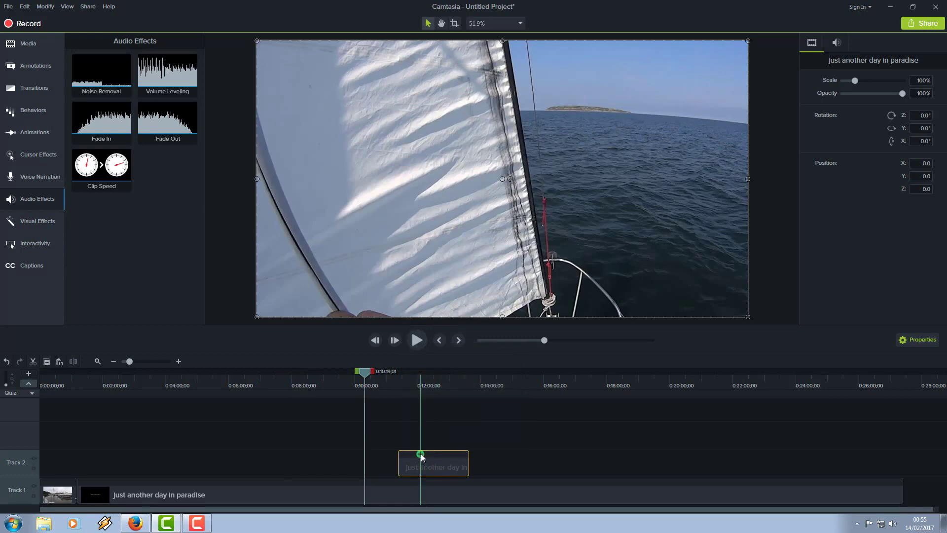
left_click(280, 455)
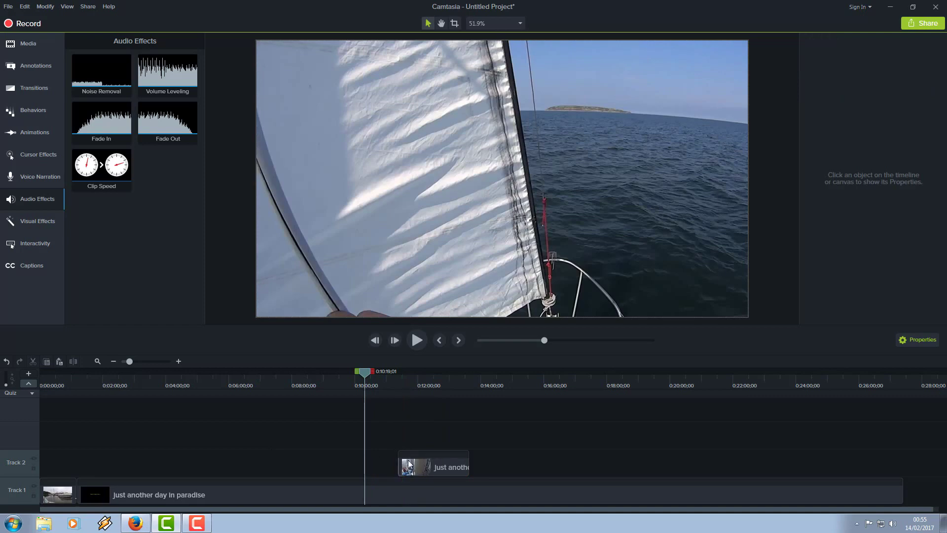
left_click_drag(408, 473, 5, 477)
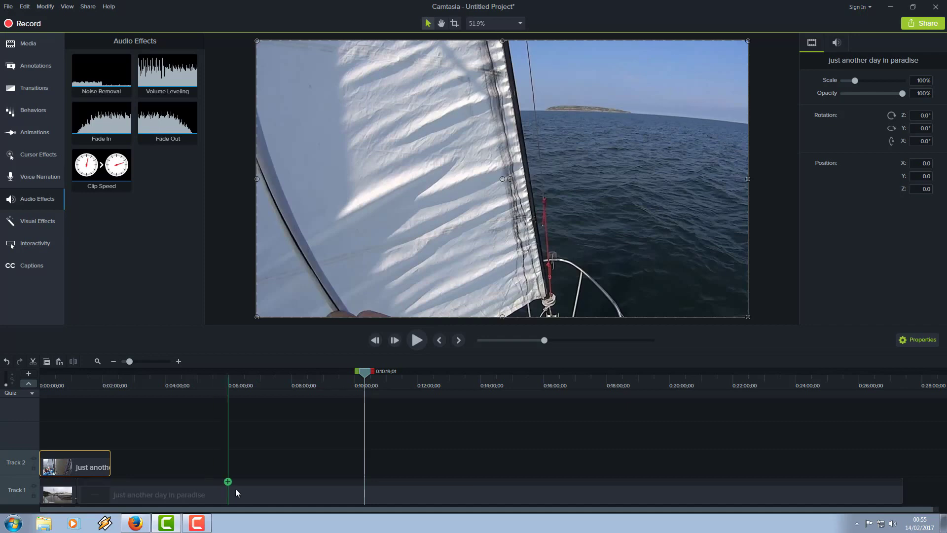
left_click_drag(241, 490, 393, 499)
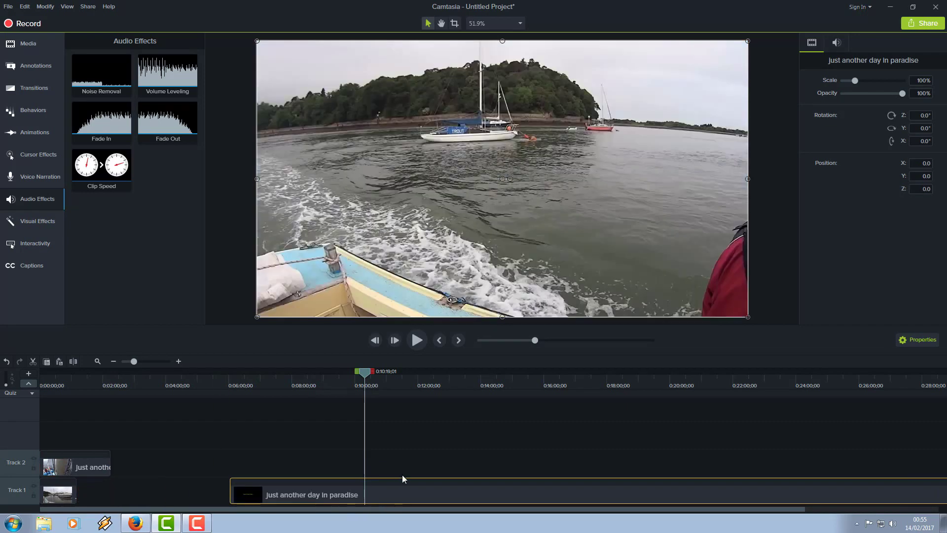
Select the timeline range from about 0:18:04 to 0:21:28 and copy it
left_click_drag(365, 373, 608, 416)
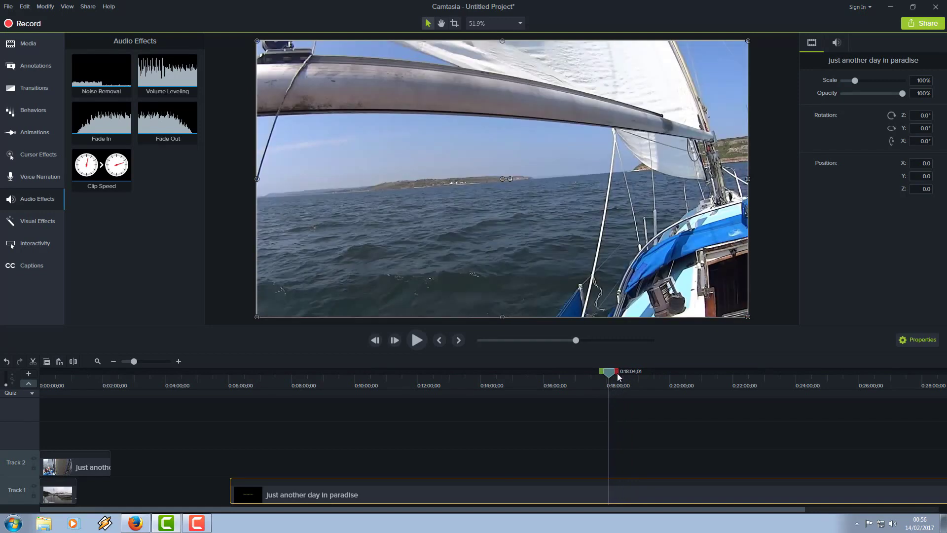
left_click_drag(618, 373, 636, 380)
left_click_drag(636, 376, 711, 395)
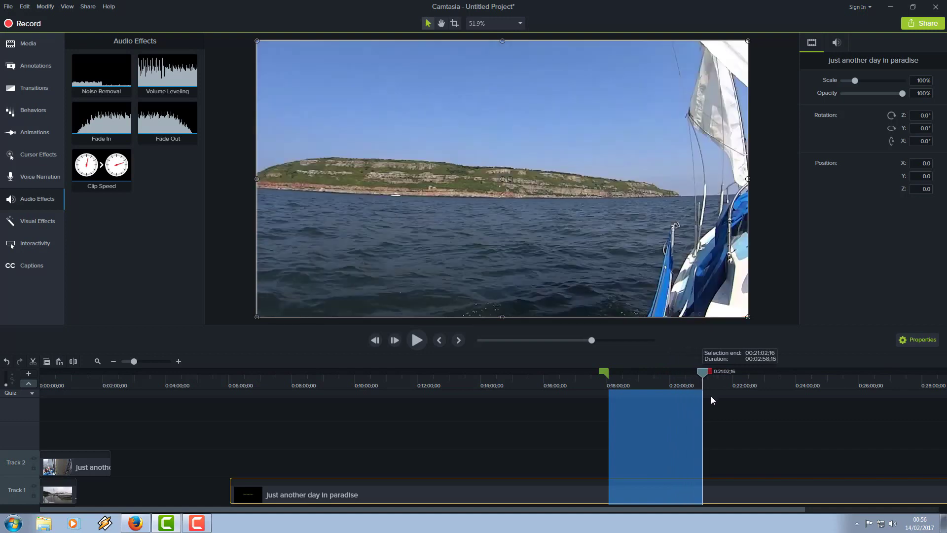
left_click_drag(712, 395, 724, 398)
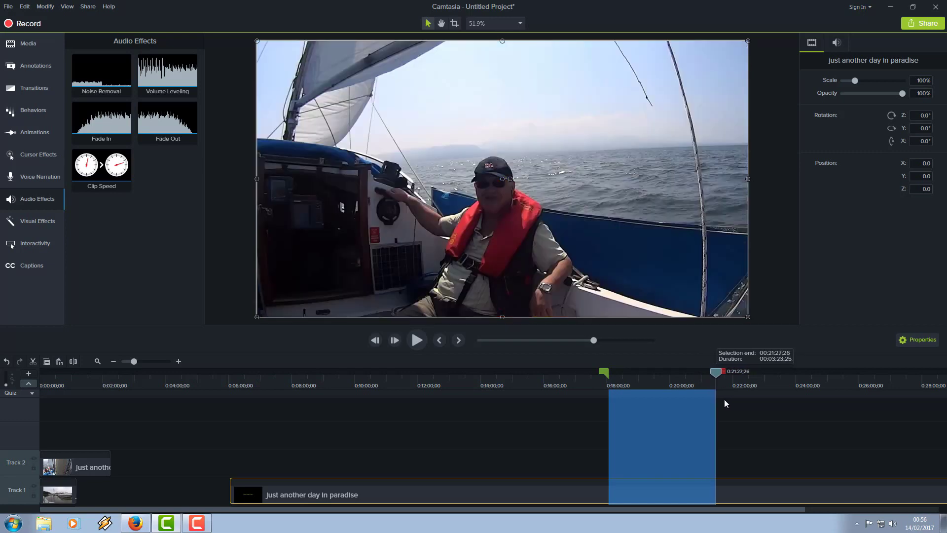
right_click(669, 422)
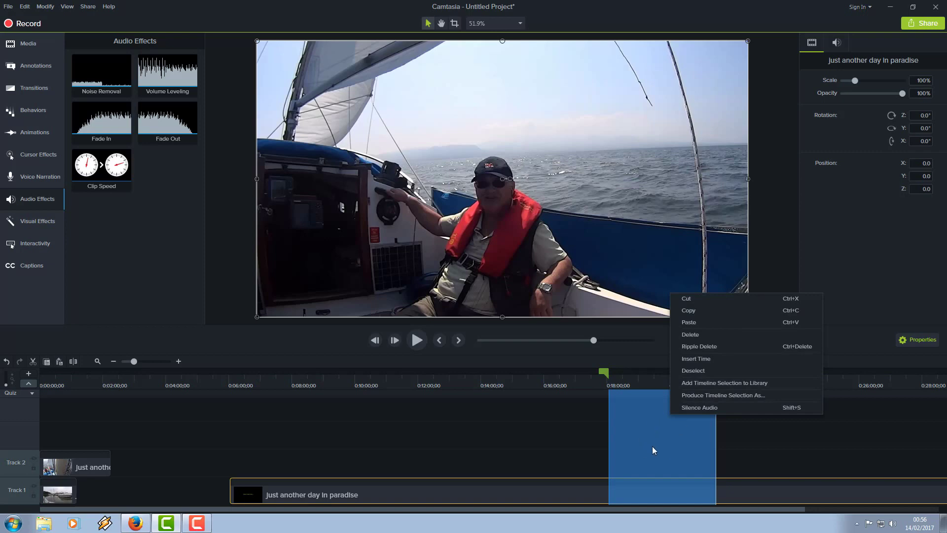
left_click(689, 311)
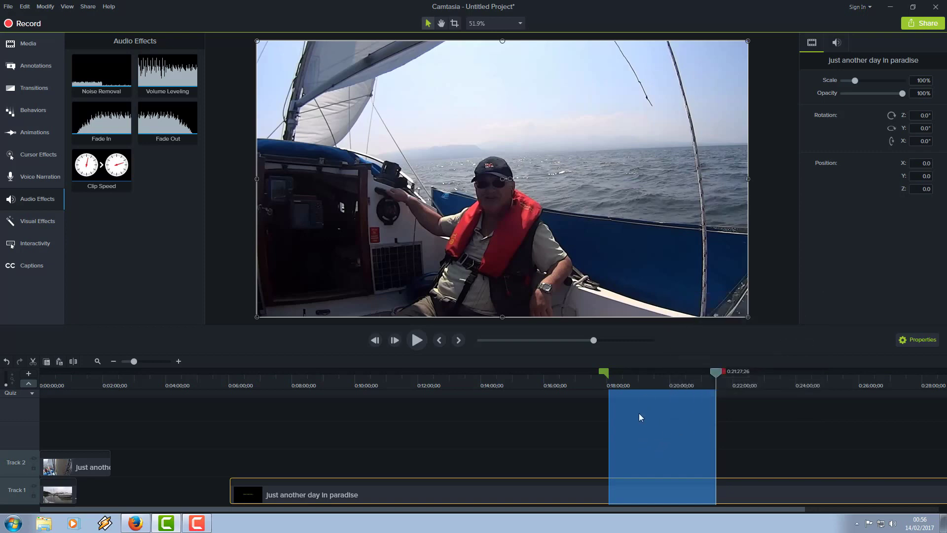
Paste the copied section and move it to the start of the timeline on a new track above Track 2
left_click(442, 466)
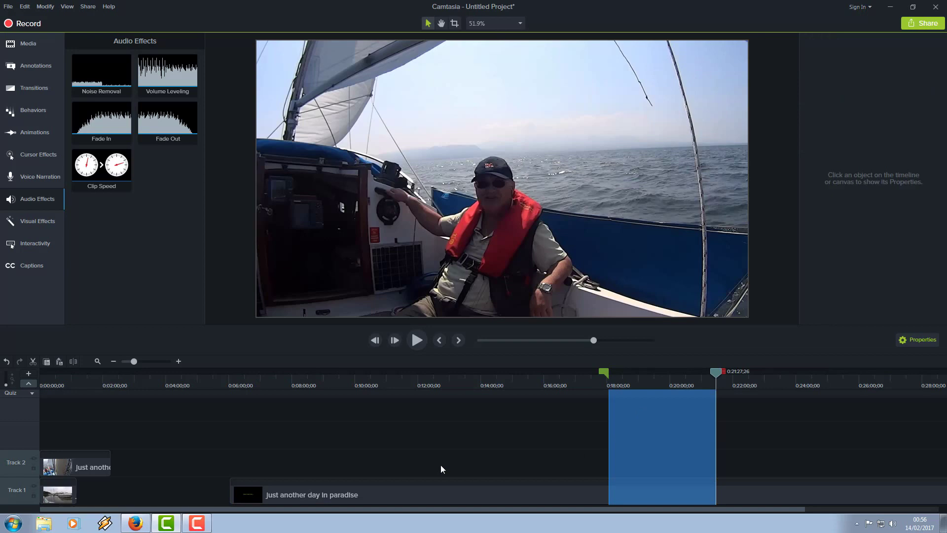
right_click(408, 467)
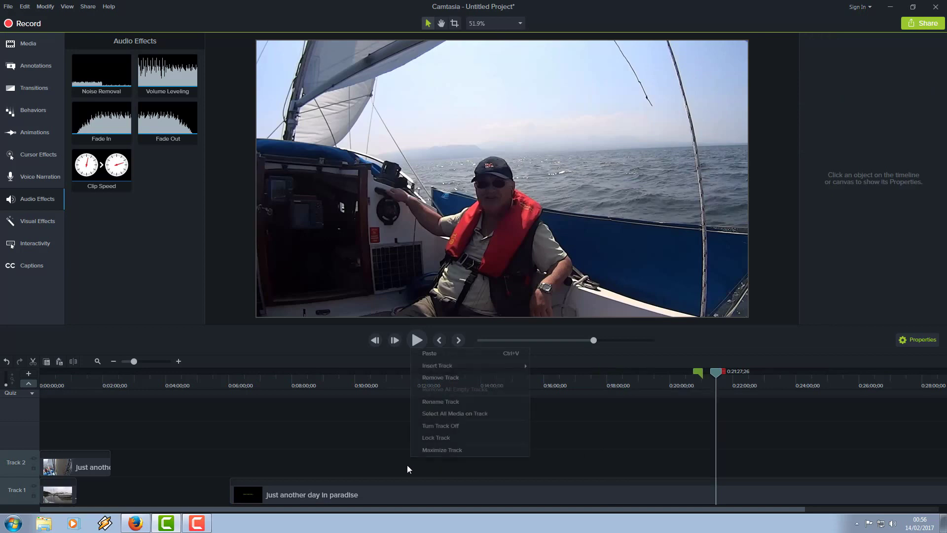
left_click(439, 354)
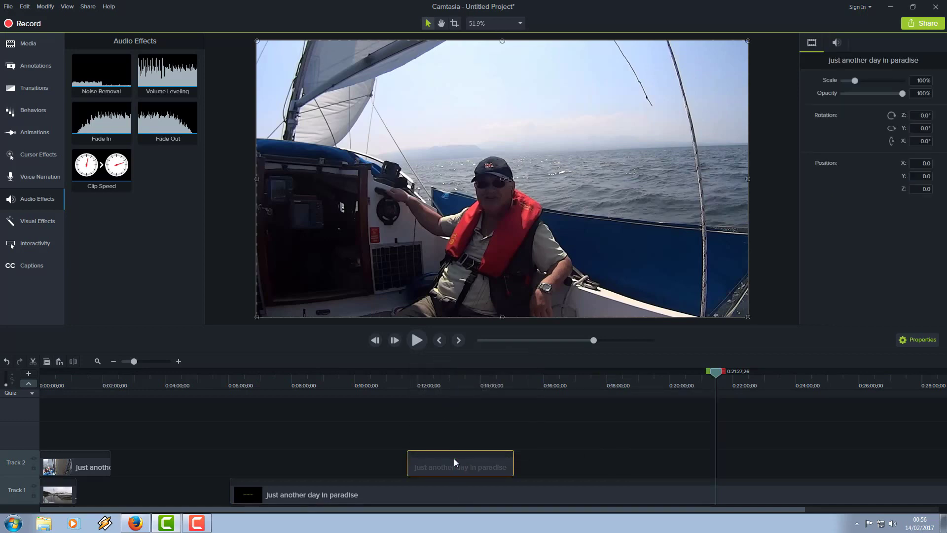
left_click_drag(428, 468, 110, 443)
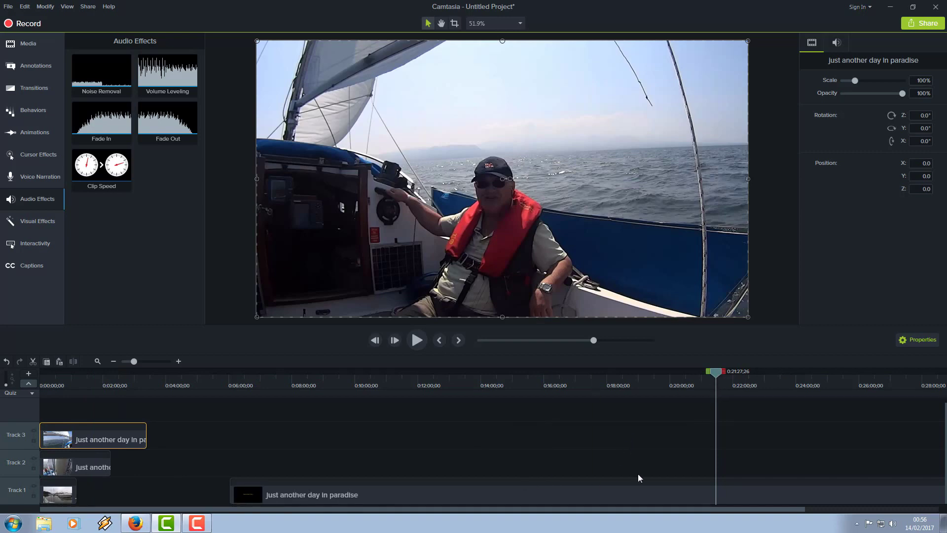
Select the timeline range from about 0:23:41 to 0:27:43 and copy it
left_click_drag(526, 509, 661, 508)
left_click_drag(560, 377, 629, 404)
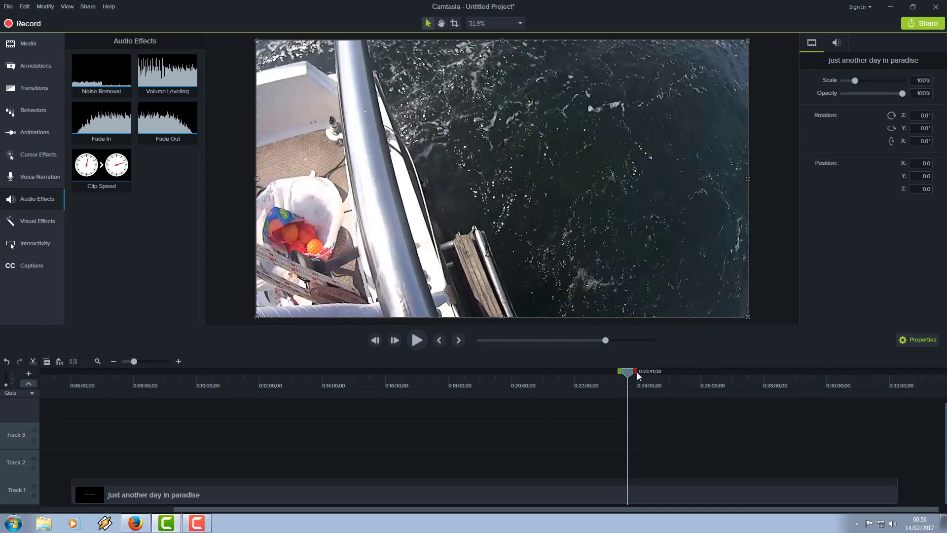
mouse_move(638, 376)
left_mouse_down()
mouse_move(683, 380)
mouse_move(761, 415)
left_mouse_up()
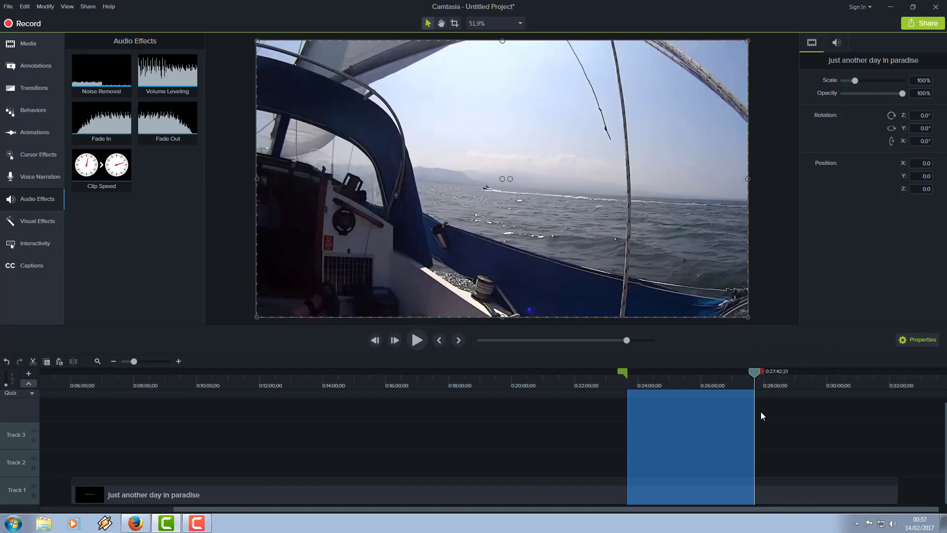
right_click(701, 434)
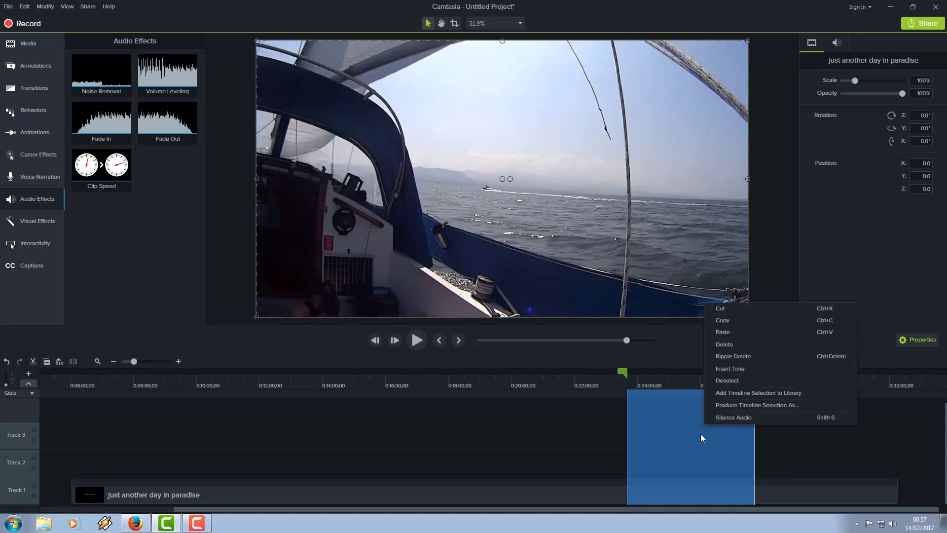
left_click(721, 319)
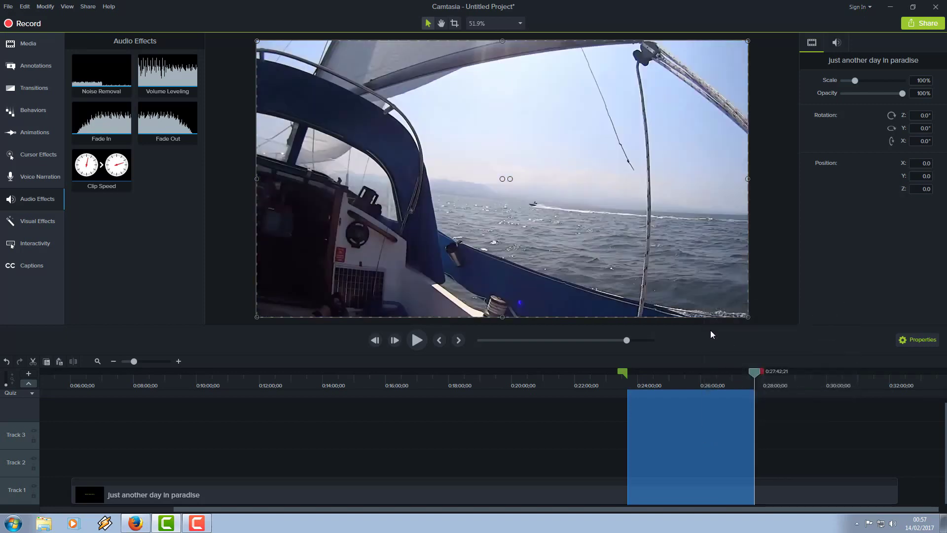
Paste the copied section and move it onto Track 1, directly after the first intro section
right_click(306, 462)
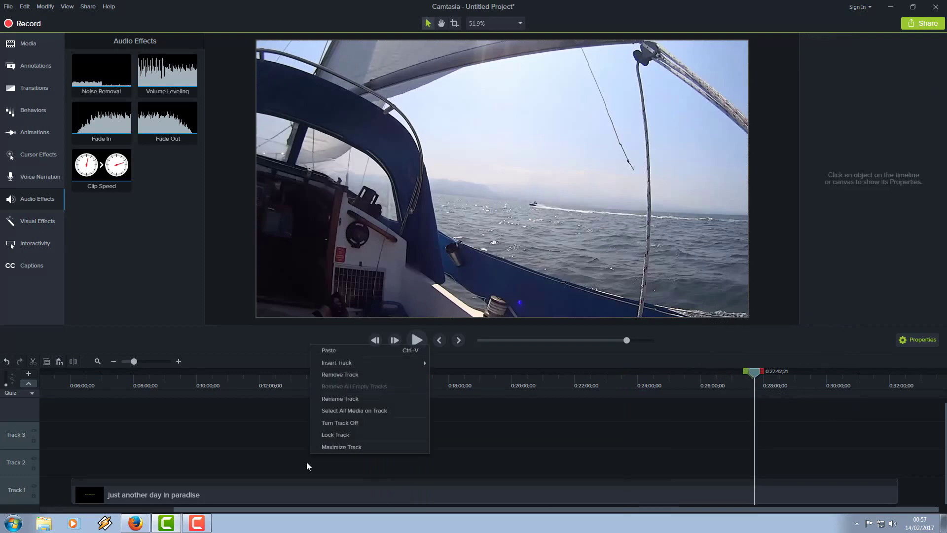
left_click(335, 351)
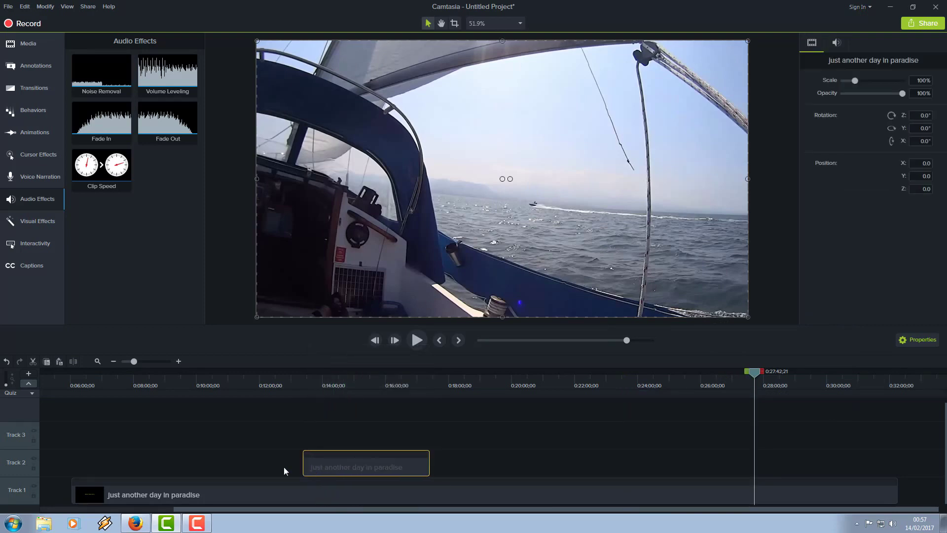
left_click_drag(14, 490, 15, 491)
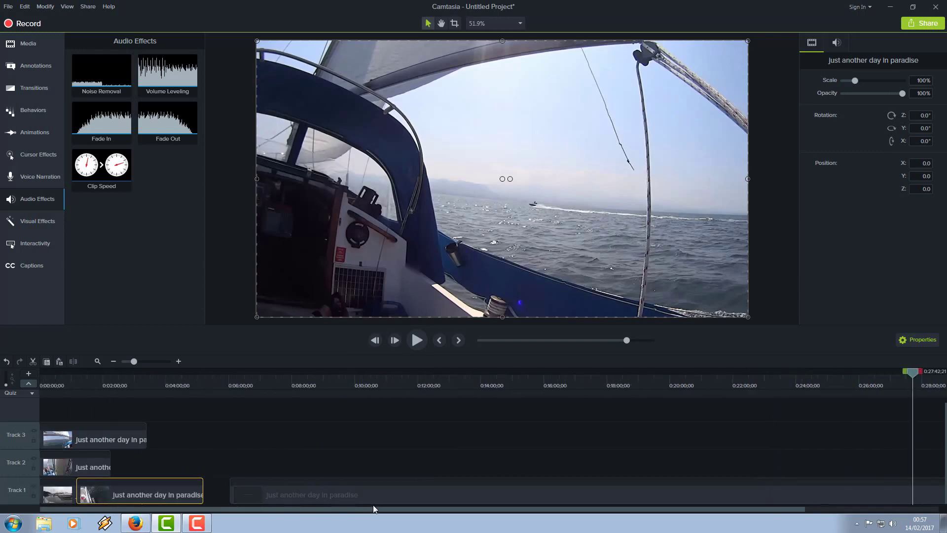
Delete the long main "just another day in paradise" clip from Track 1
left_click(448, 499)
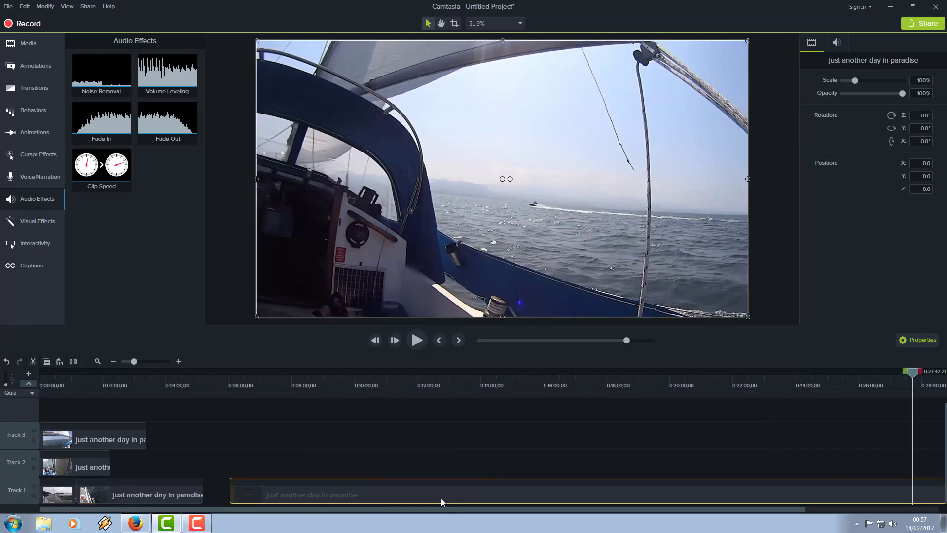
right_click(577, 498)
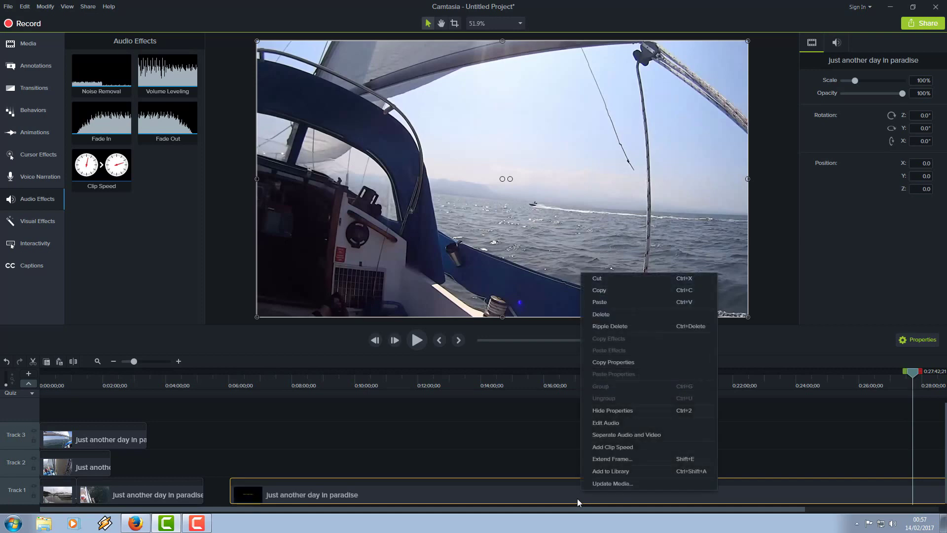
left_click(602, 316)
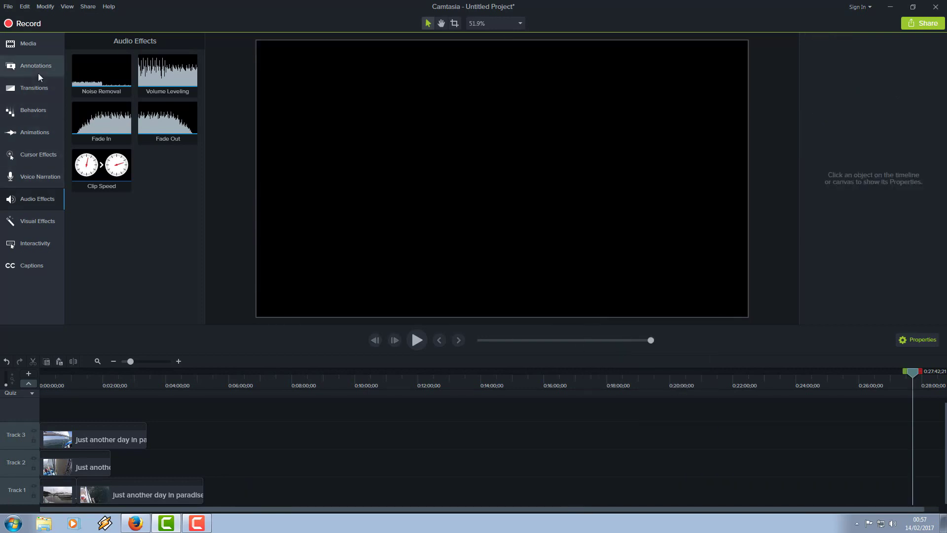
Add conwy wtf.MP4 from the imported media to Track 1 at about 0:08:30, clear of the intro sections
left_click(27, 44)
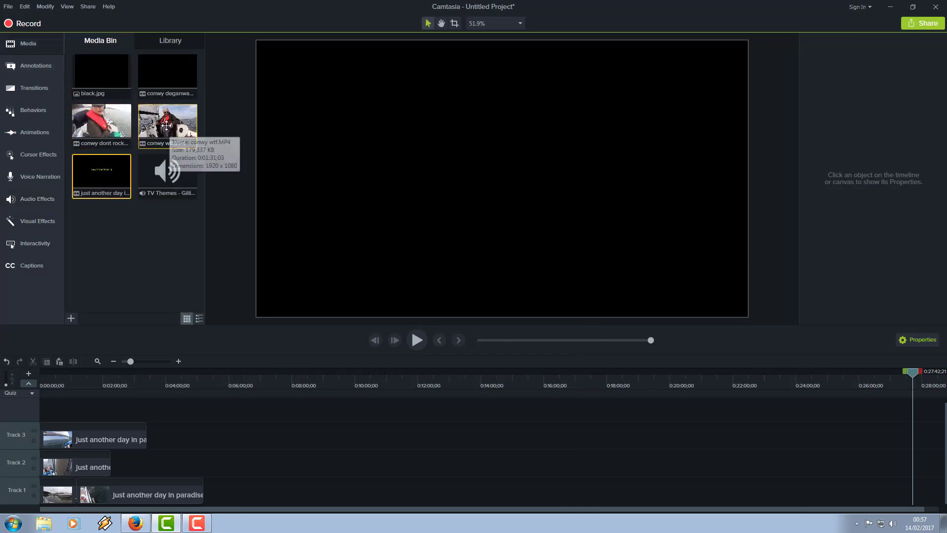
left_click_drag(166, 121, 307, 435)
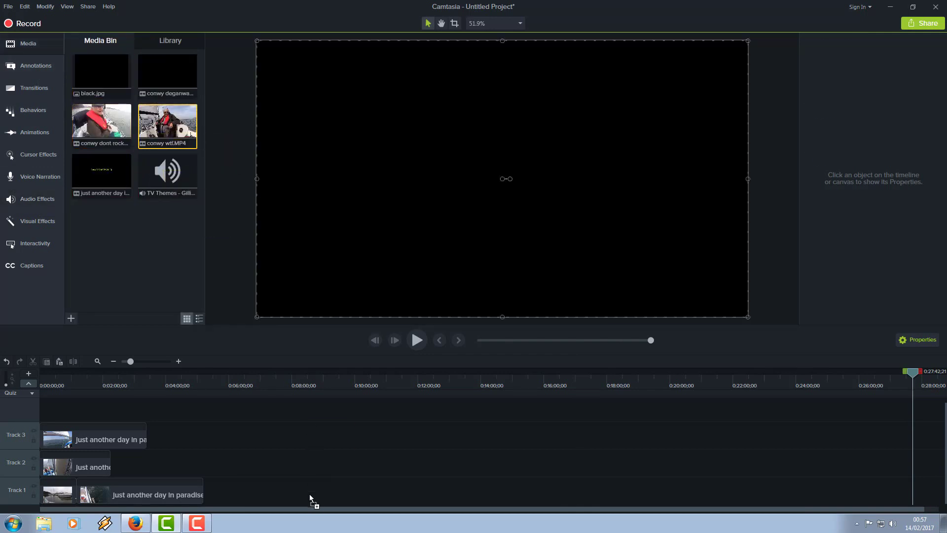
left_click_drag(310, 494, 307, 498)
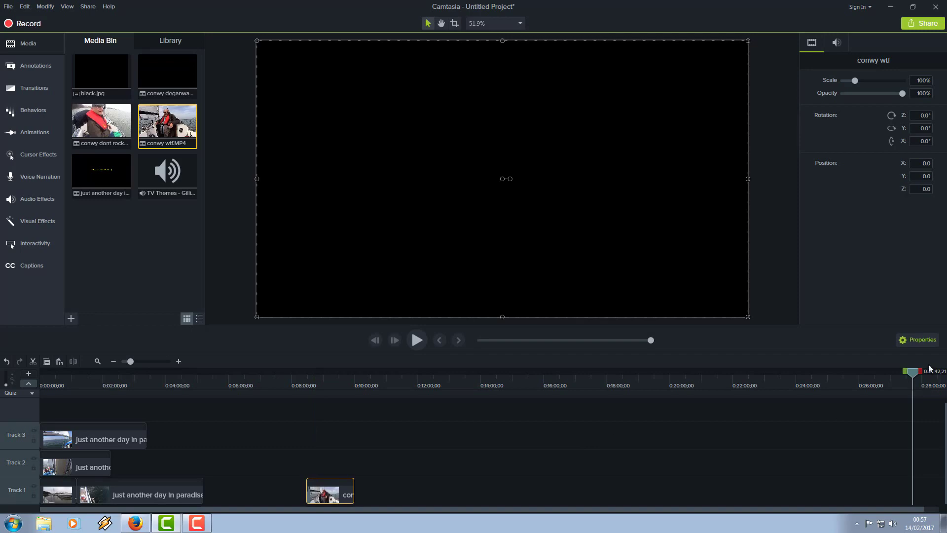
Select the conwy wtf clip's range from about 0:09:12 to 0:09:41 on the timeline and copy it
left_click_drag(913, 380, 331, 445)
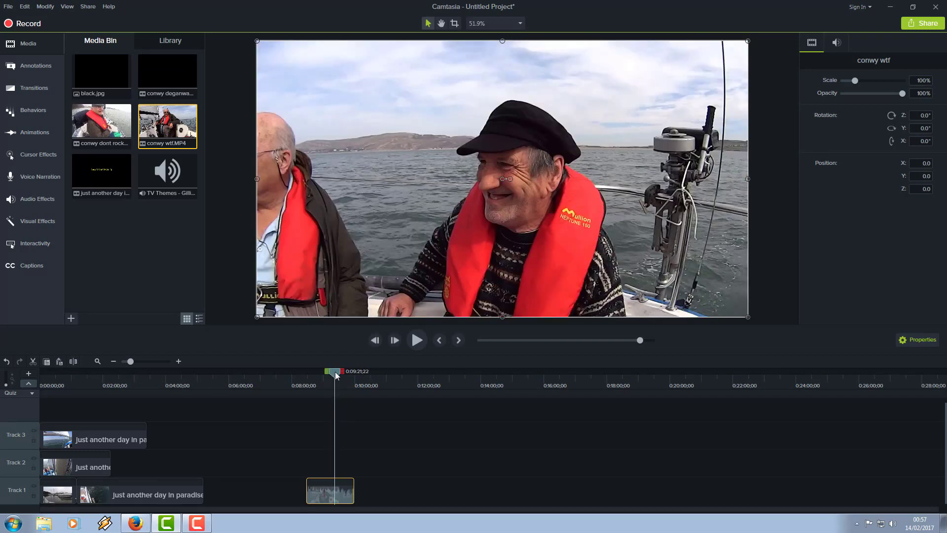
left_click_drag(335, 375, 353, 375)
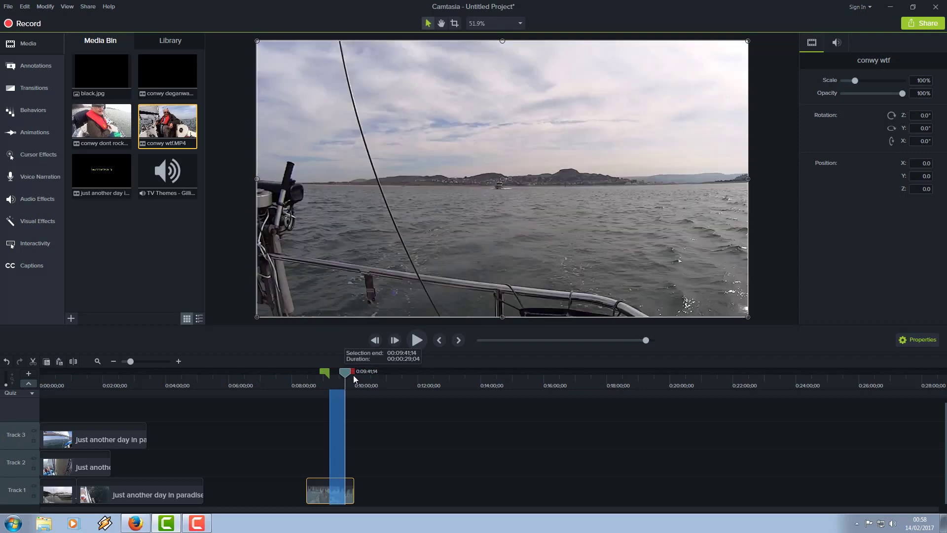
right_click(339, 428)
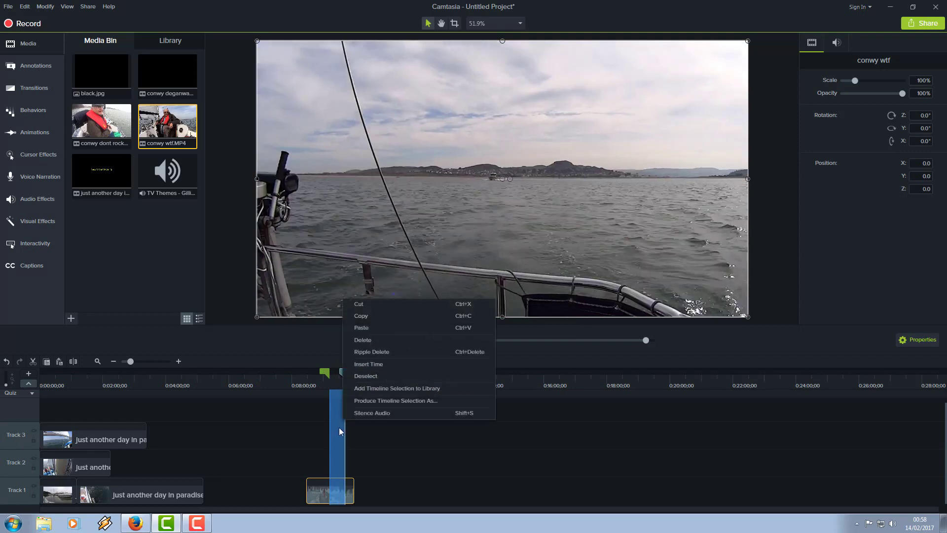
left_click(365, 317)
Paste the copied conwy wtf section and move it onto Track 1 at about 0:07:30, ahead of the full clip
left_click(432, 467)
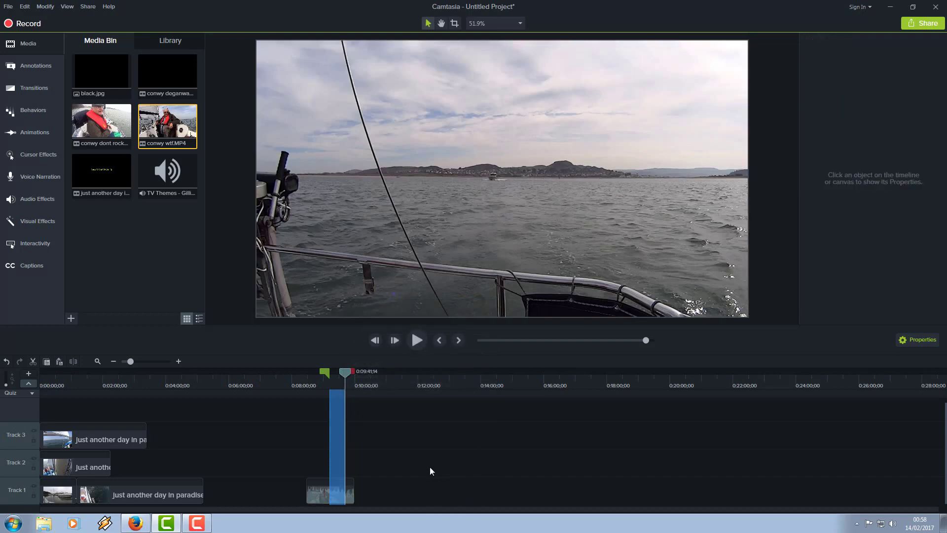
right_click(430, 469)
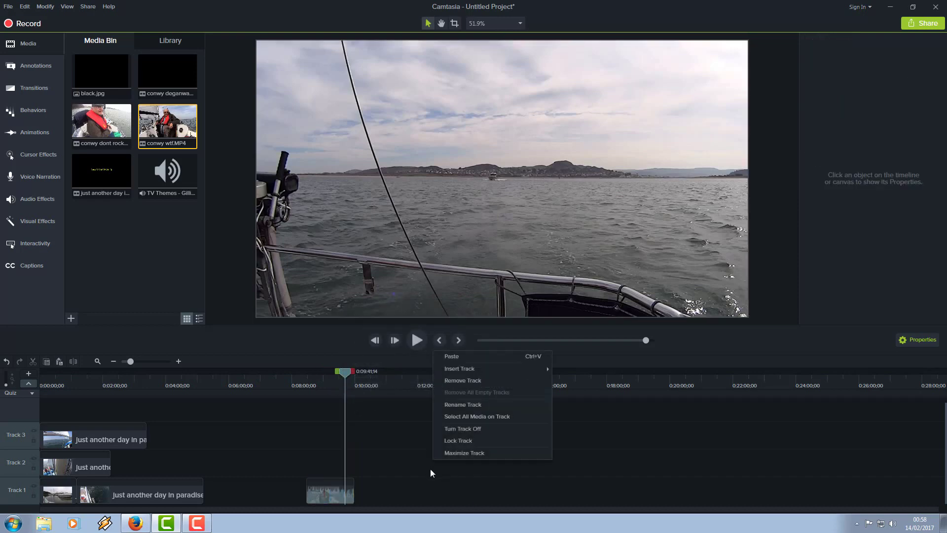
left_click(453, 356)
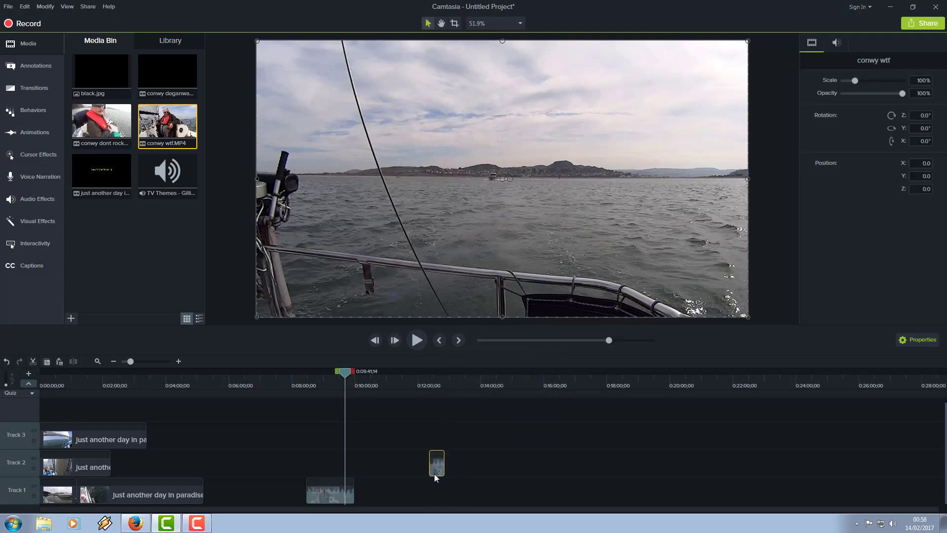
left_click_drag(434, 470, 283, 492)
left_click(328, 486)
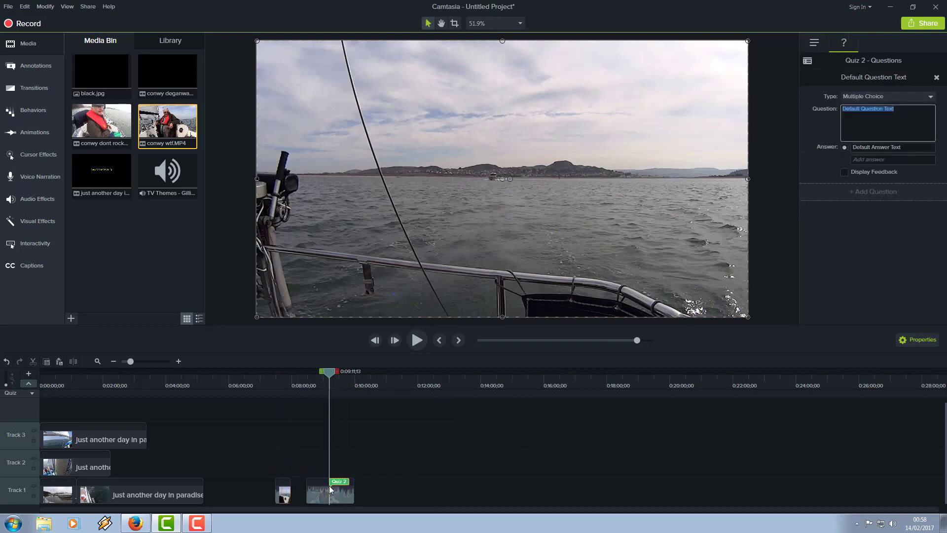
left_click(333, 489)
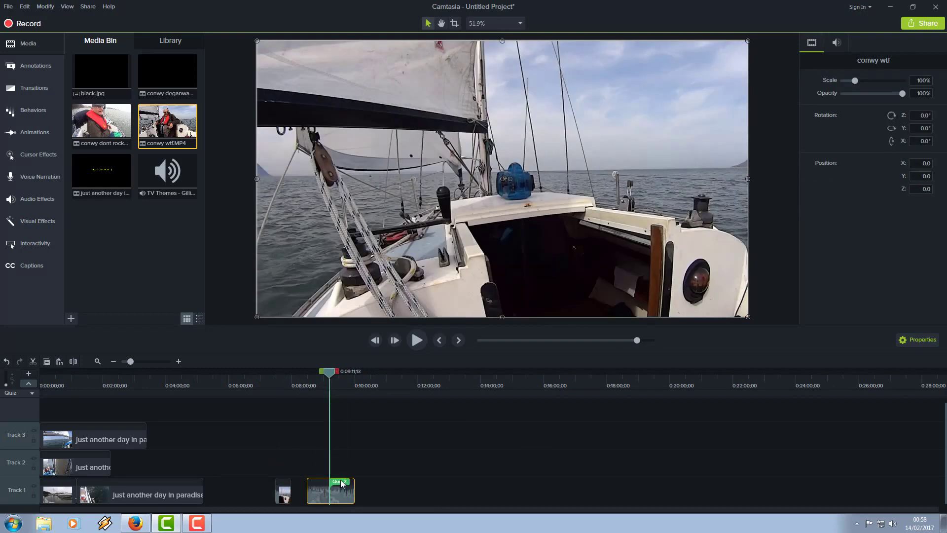
right_click(339, 483)
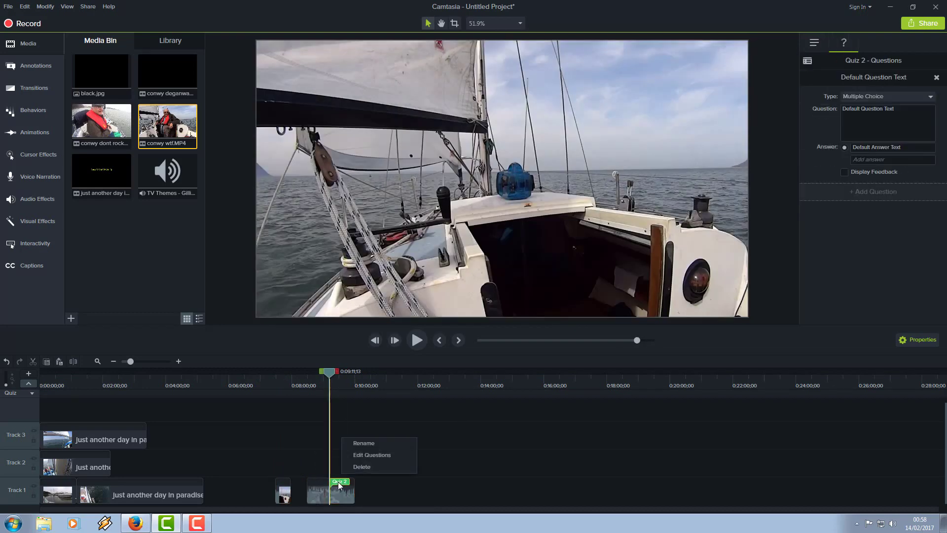
left_click(367, 465)
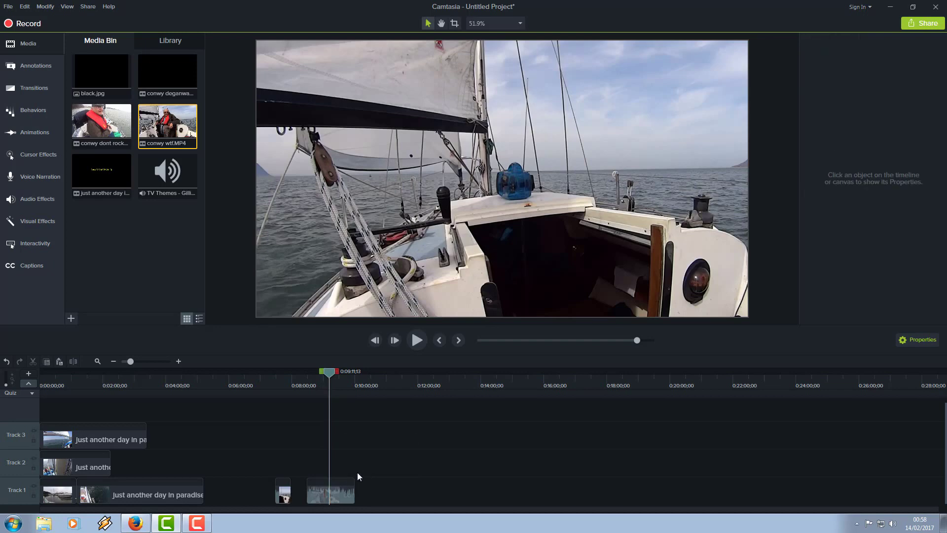
Cut the full conwy wtf clip from Track 1 and move its short section to about 0:05:27, near the intro sections
right_click(322, 495)
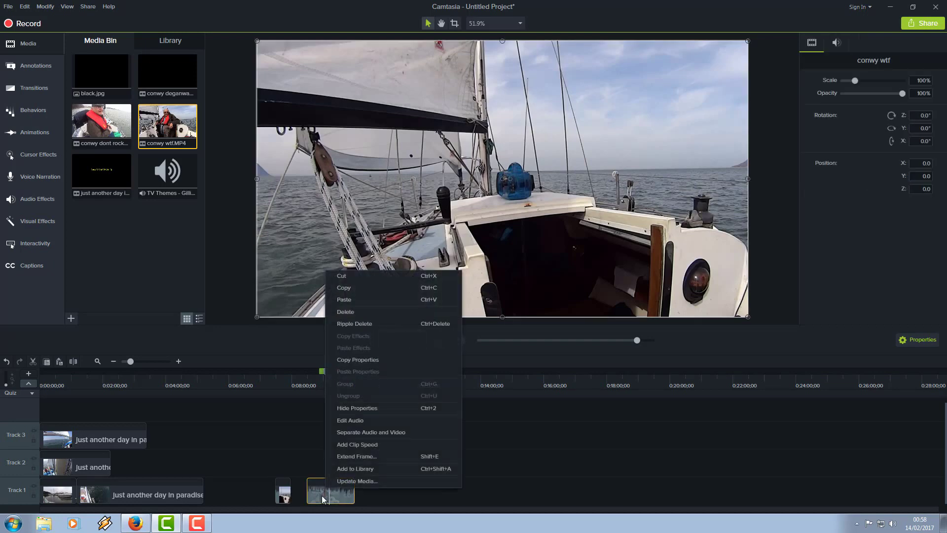
left_click(349, 276)
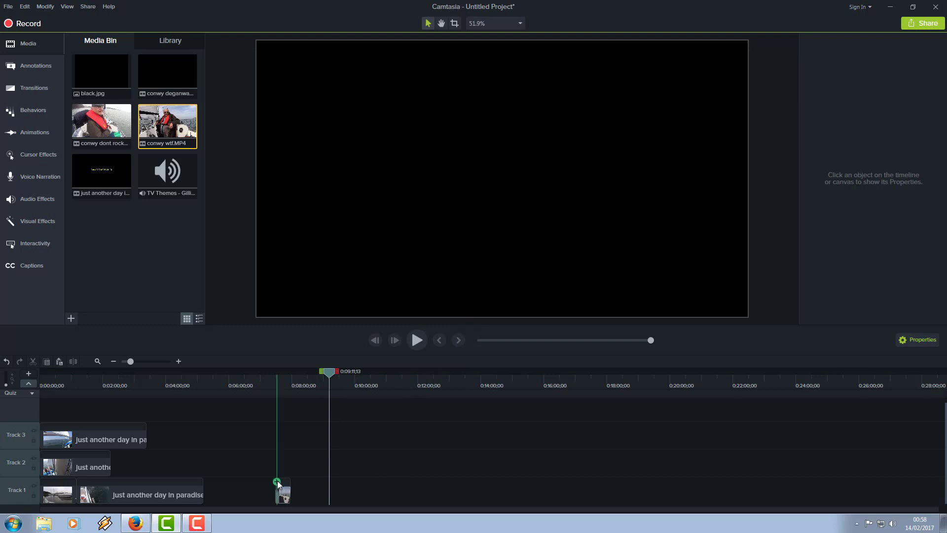
left_click(280, 495)
left_click_drag(280, 496, 215, 501)
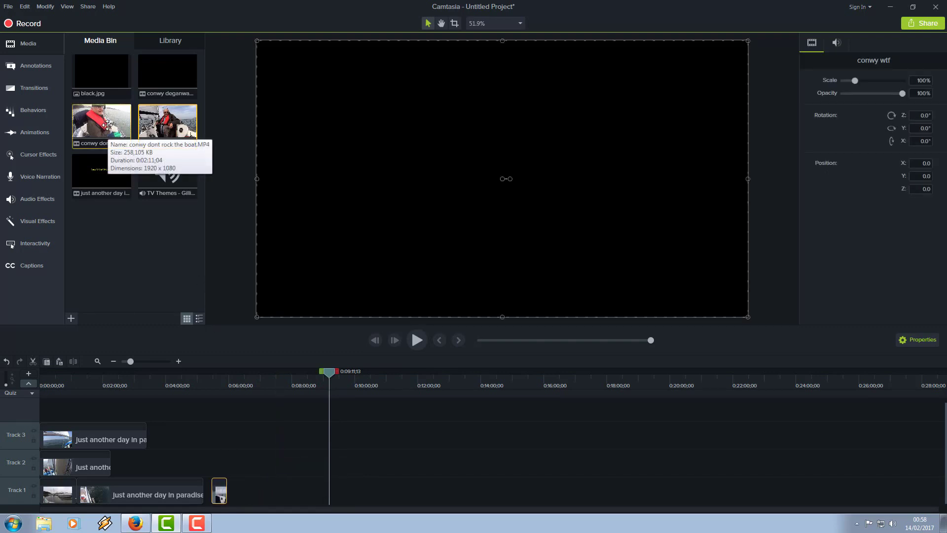
Add conwy dont rock the boat.MP4 to Track 1 at about 0:09:27 and copy the range from 0:09:41 to 0:10:02
left_click_drag(107, 125, 336, 502)
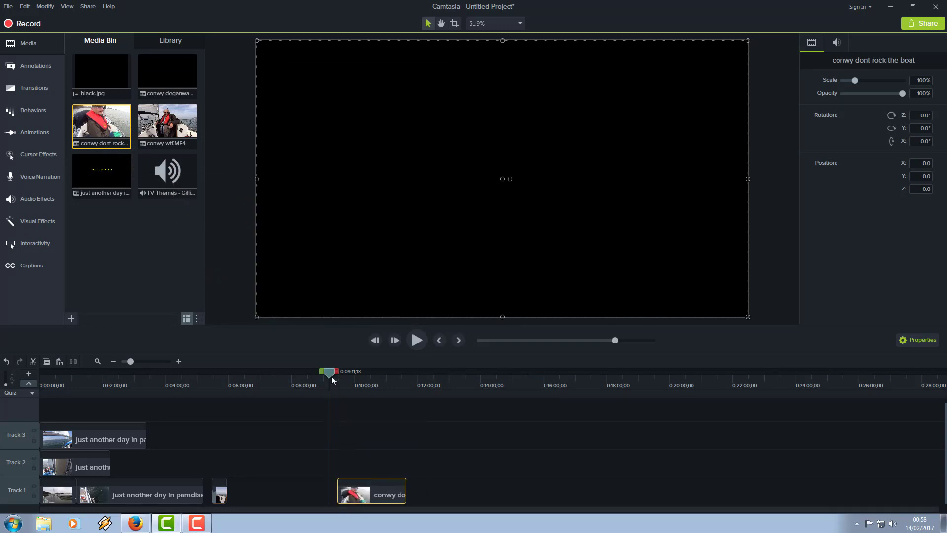
left_click_drag(332, 373, 345, 377)
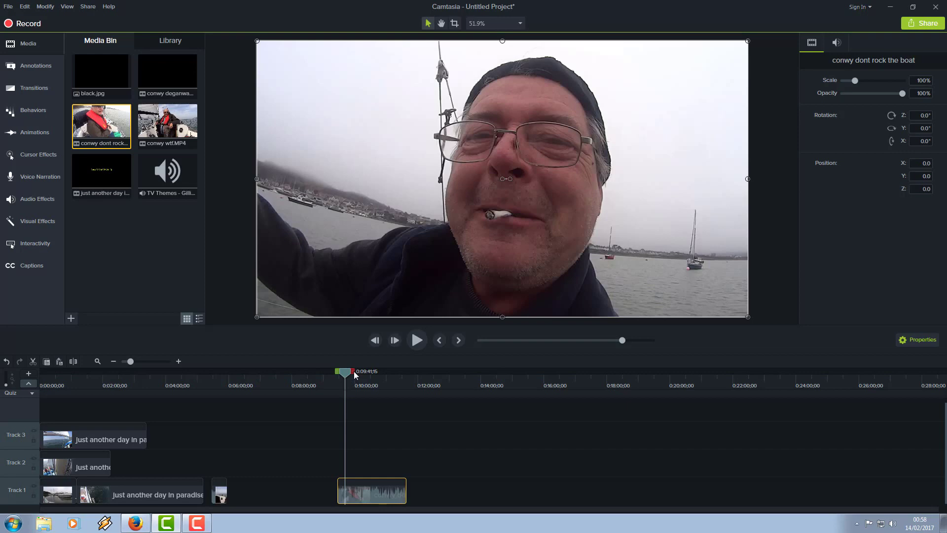
left_click_drag(354, 375, 364, 378)
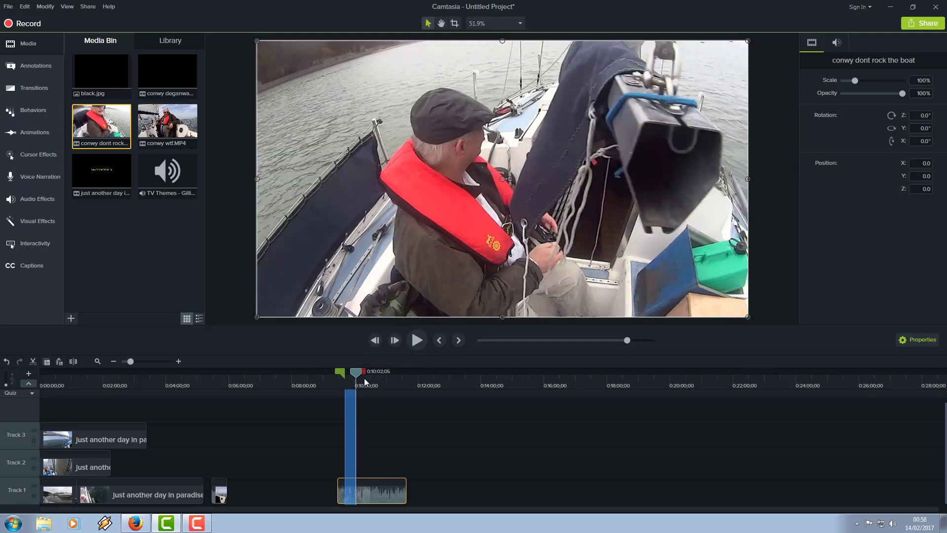
right_click(350, 426)
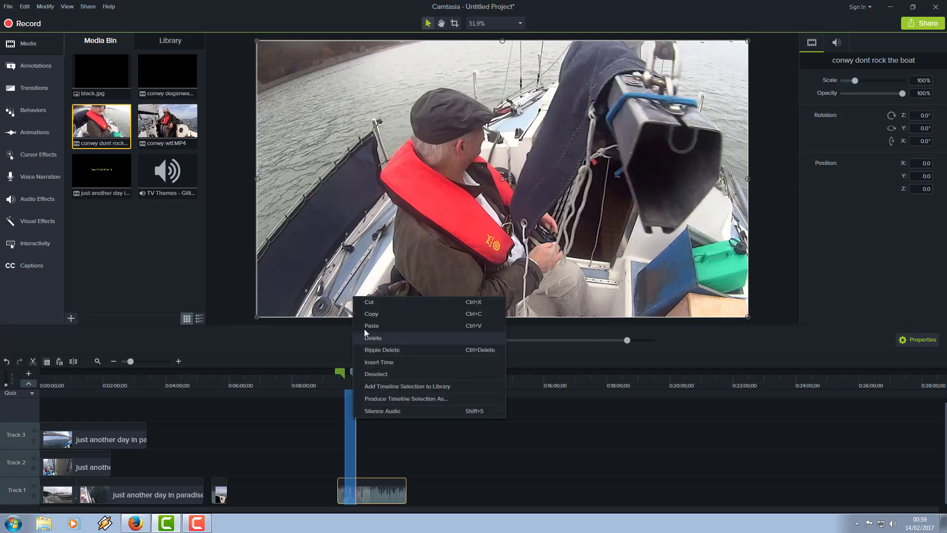
left_click(560, 474)
Paste the copied conwy dont rock the boat section onto Track 2 at about 0:14:50
left_click(508, 465)
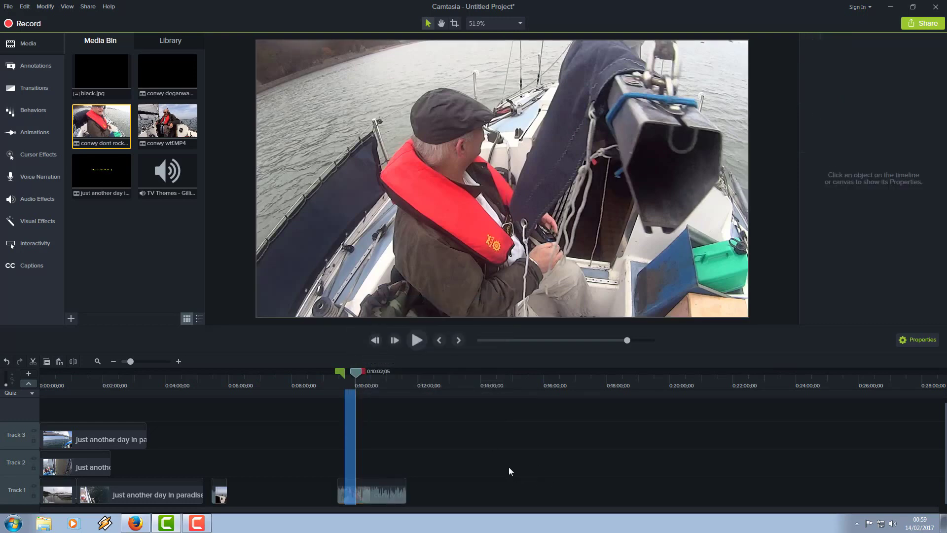
right_click(508, 467)
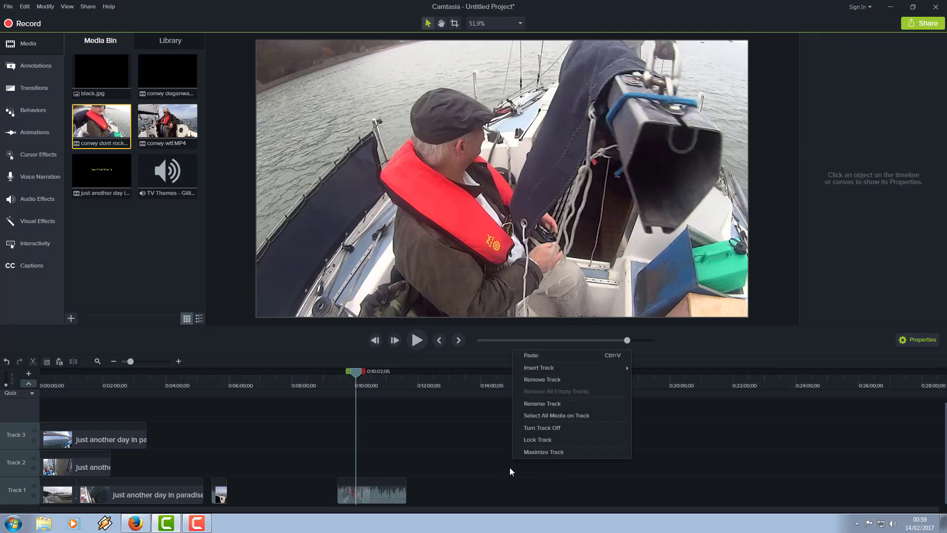
left_click(536, 356)
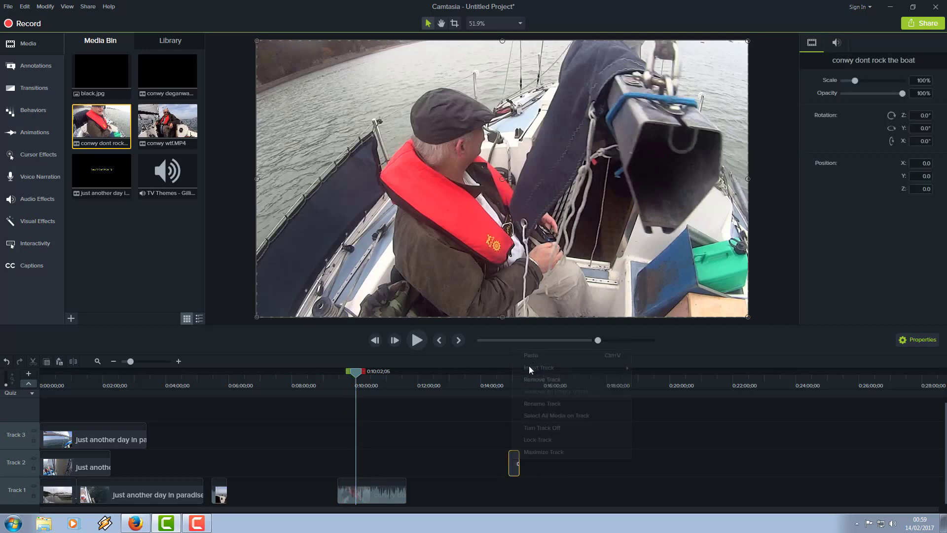
Cut the full conwy dont rock the boat clip from Track 1 and move its short section to Track 1 at about 0:07:40
right_click(387, 494)
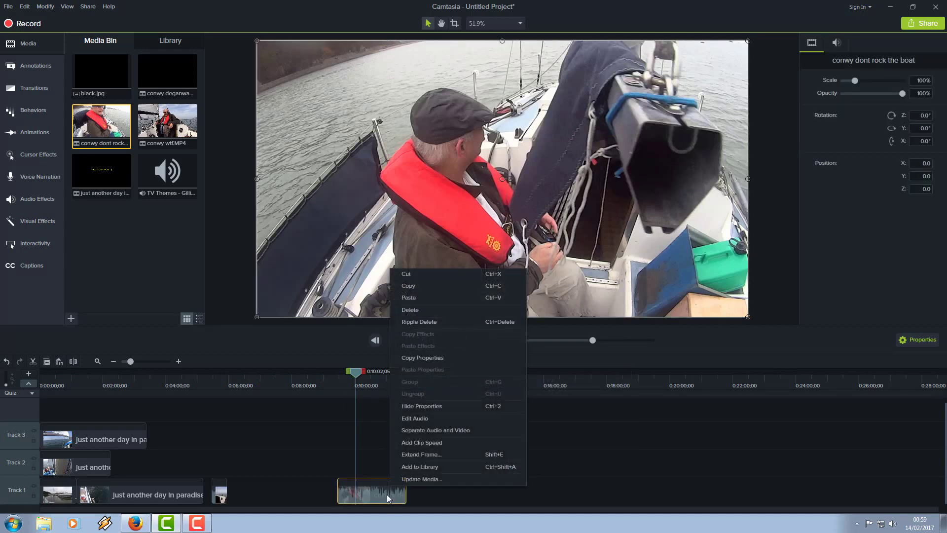
left_click(410, 274)
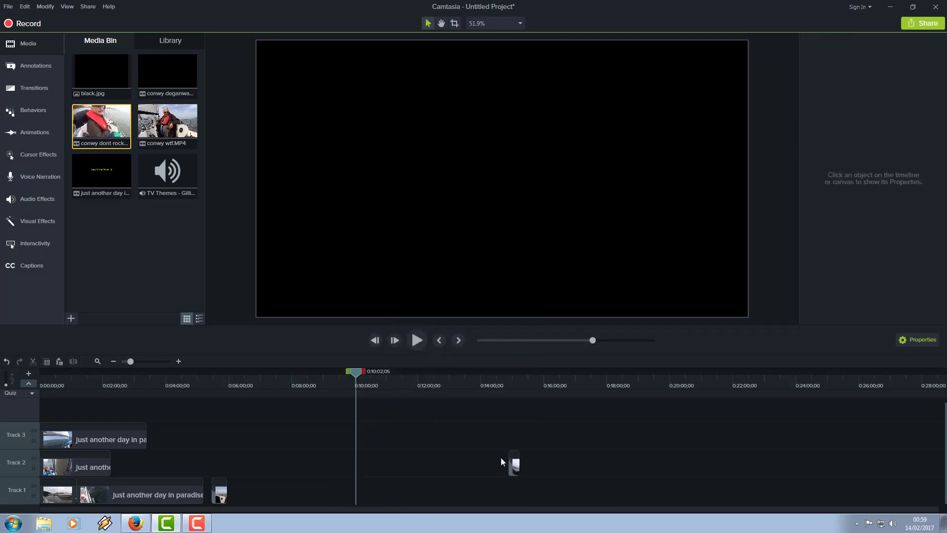
left_click_drag(501, 462, 513, 469)
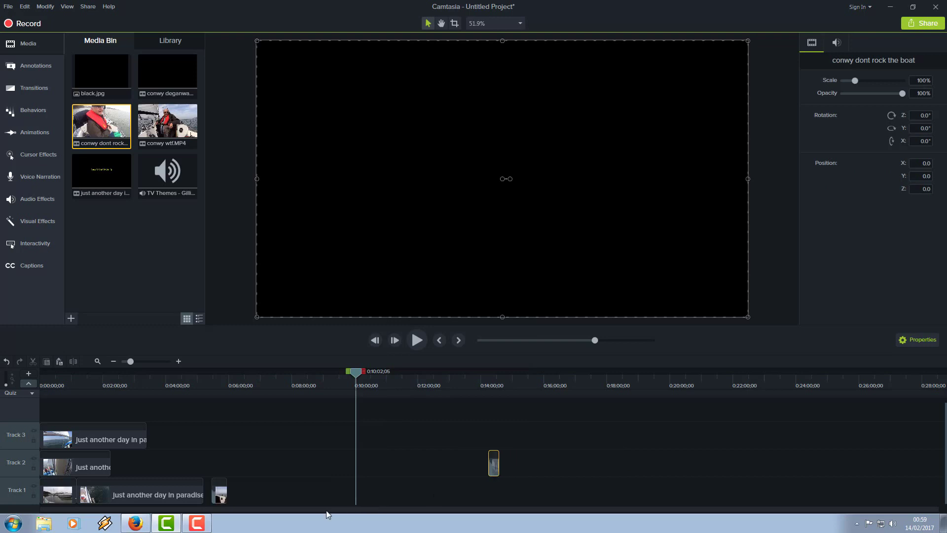
left_click_drag(327, 510, 282, 502)
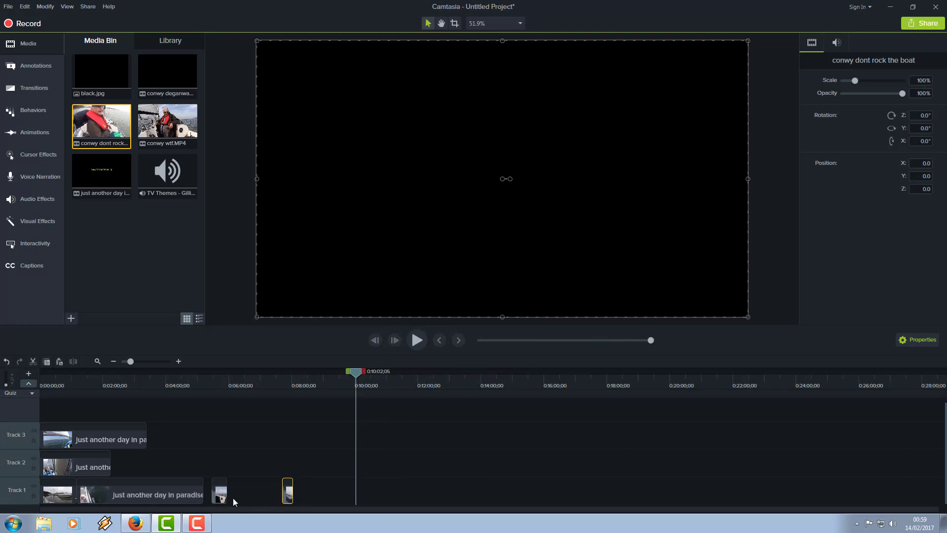
Move the second Track 1 section to about 0:11:20, the Track 2 section to Track 1 at 0:08:20, and the Track 3 section to Track 2 at 0:10:02
left_click_drag(161, 487, 513, 491)
left_click_drag(86, 459, 345, 491)
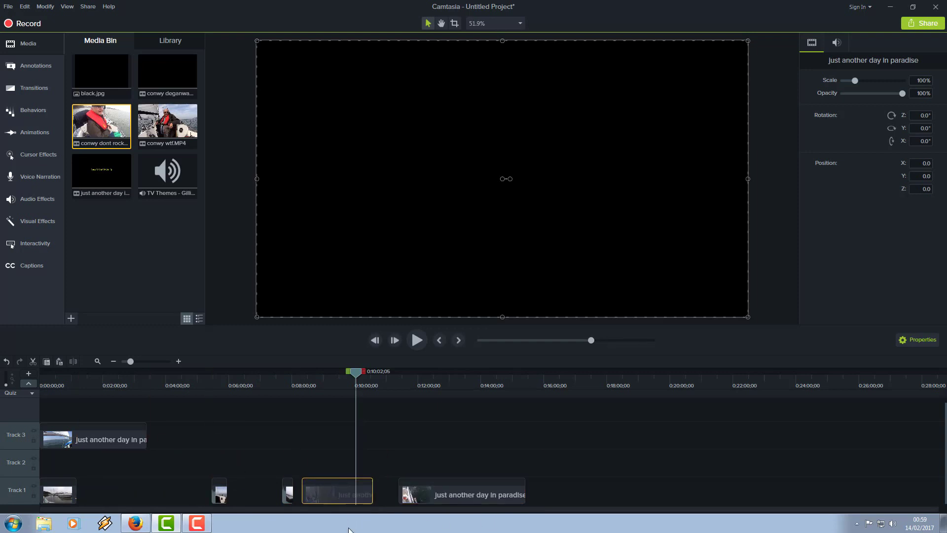
left_click_drag(95, 435, 435, 463)
Line up conwy wtf, conwy dont rock the boat and the three remaining "just another day in paradise" sections end to end after Track 1's first section
left_click_drag(216, 485, 80, 491)
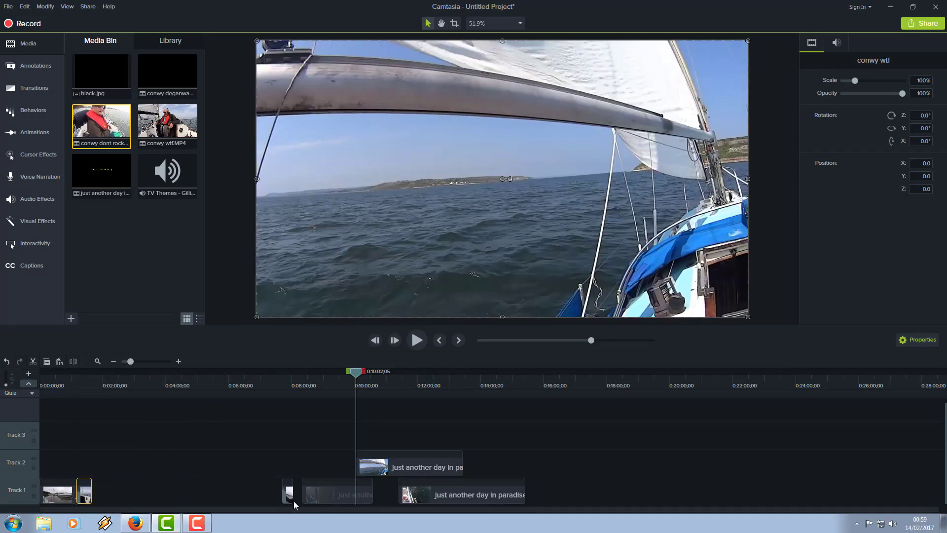
left_click_drag(290, 495, 94, 493)
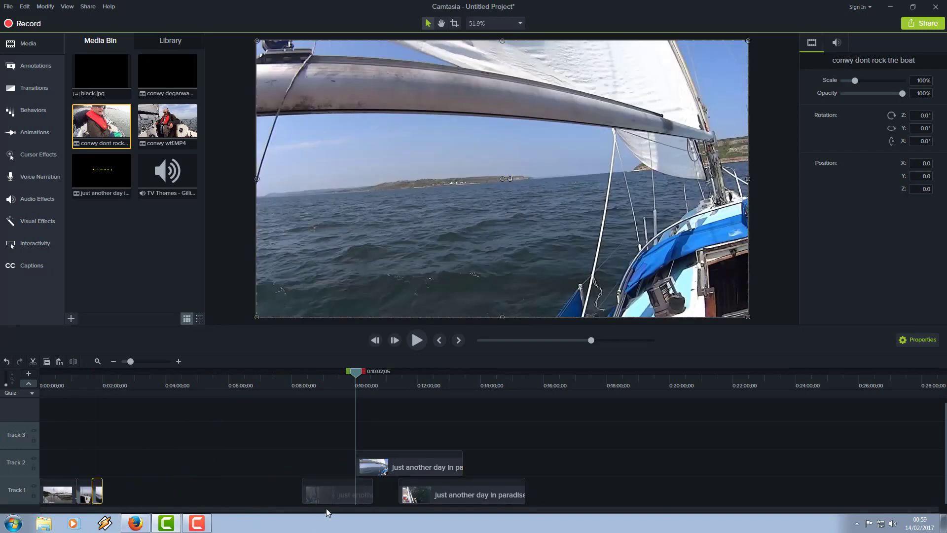
left_click_drag(325, 498, 104, 519)
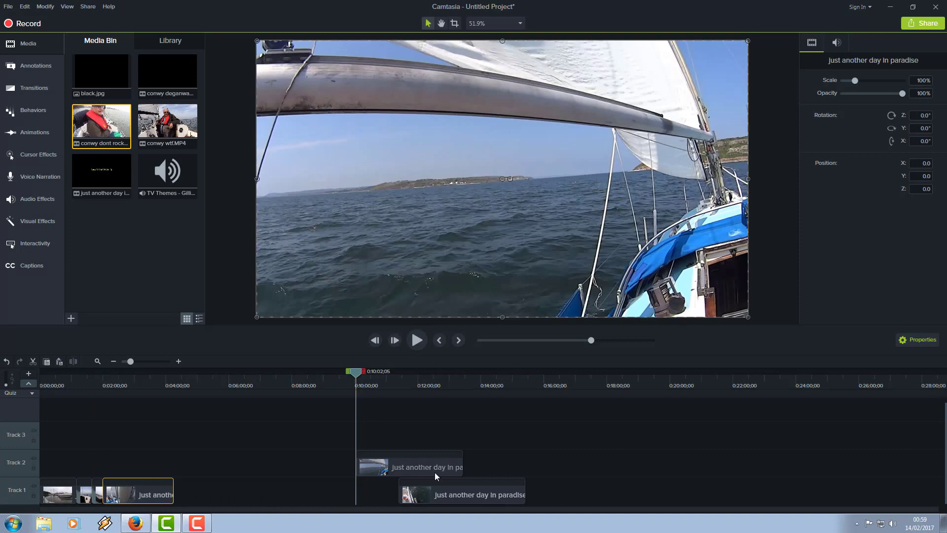
left_click_drag(402, 469, 219, 500)
left_click_drag(448, 494, 308, 509)
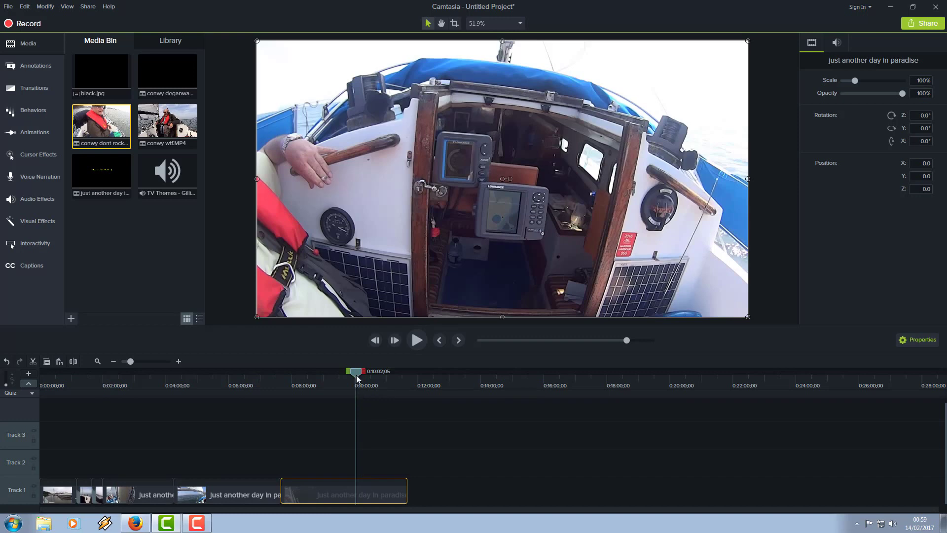
Scrub through the last section to preview it, and return the playhead to the start of the timeline
left_click_drag(357, 378, 368, 384)
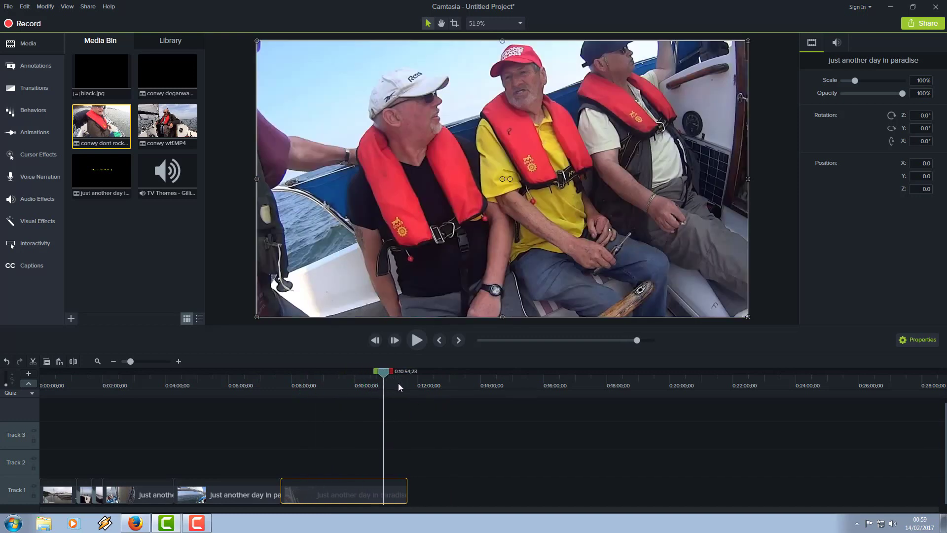
left_click_drag(402, 384, 28, 473)
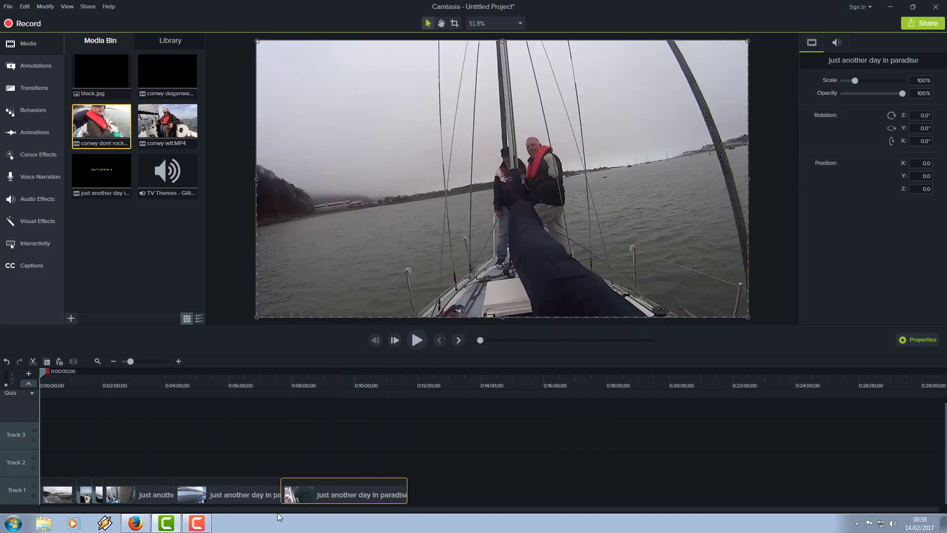
Edit the audio of the last two "just another day in paradise" sections on Track 1, turning their sound level down
left_click_drag(302, 499, 293, 510)
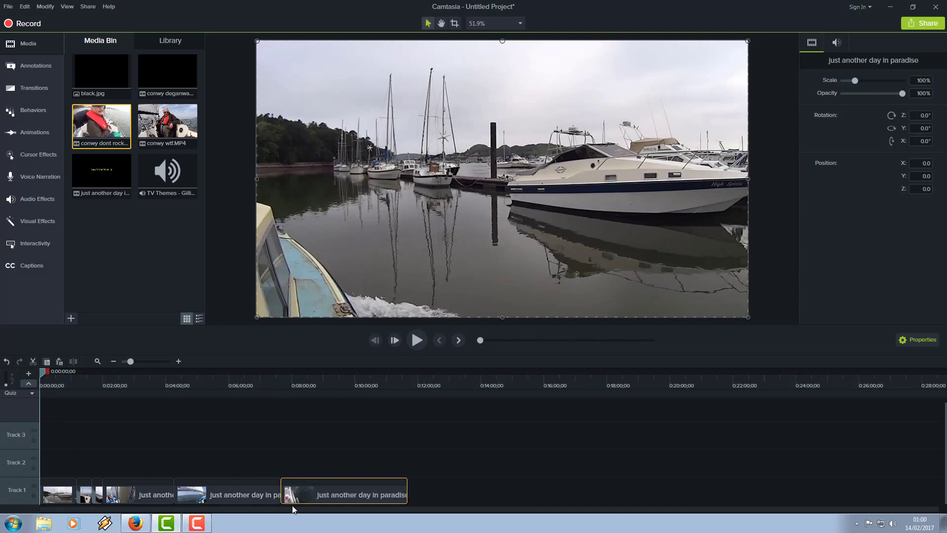
mouse_move(293, 502)
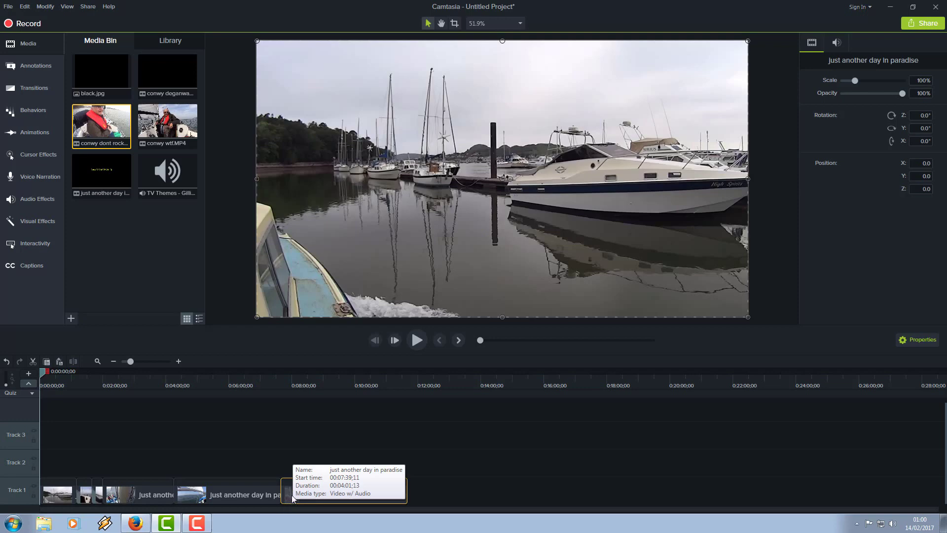
left_click_drag(288, 498, 288, 496)
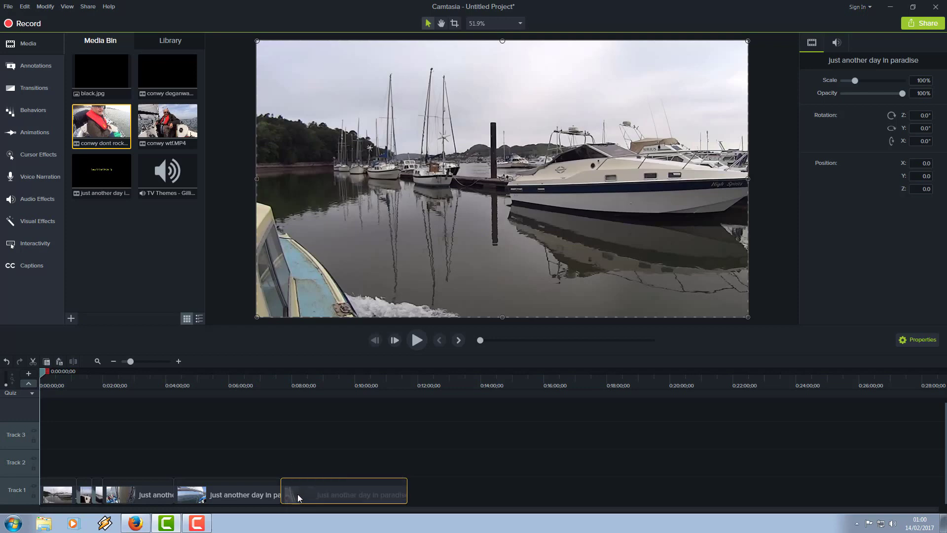
mouse_move(297, 493)
left_mouse_down()
mouse_move(309, 484)
mouse_move(306, 495)
left_mouse_up()
right_click(294, 493)
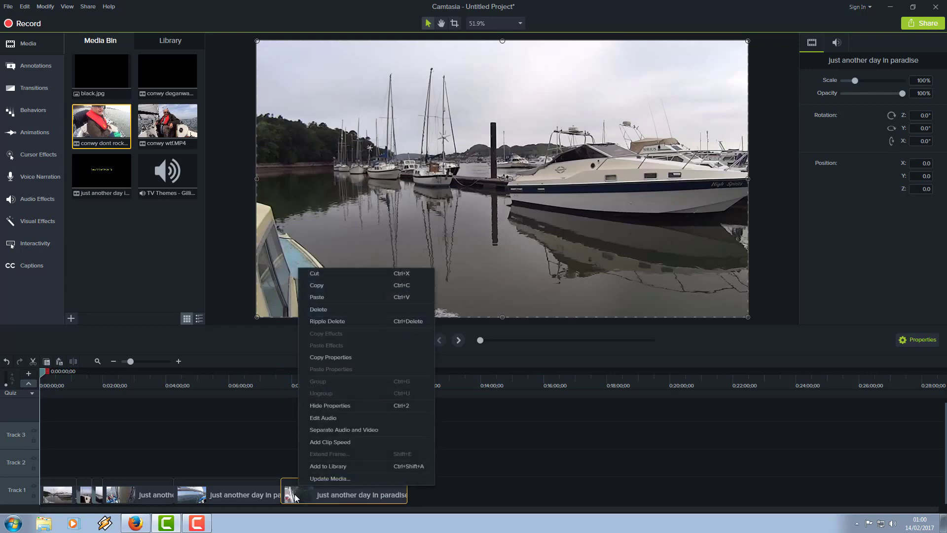
left_click(319, 418)
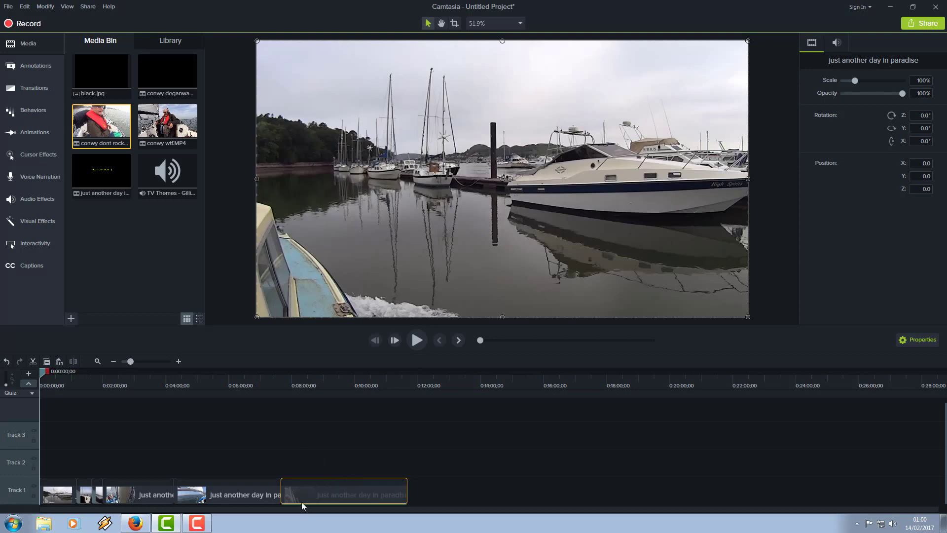
right_click(242, 498)
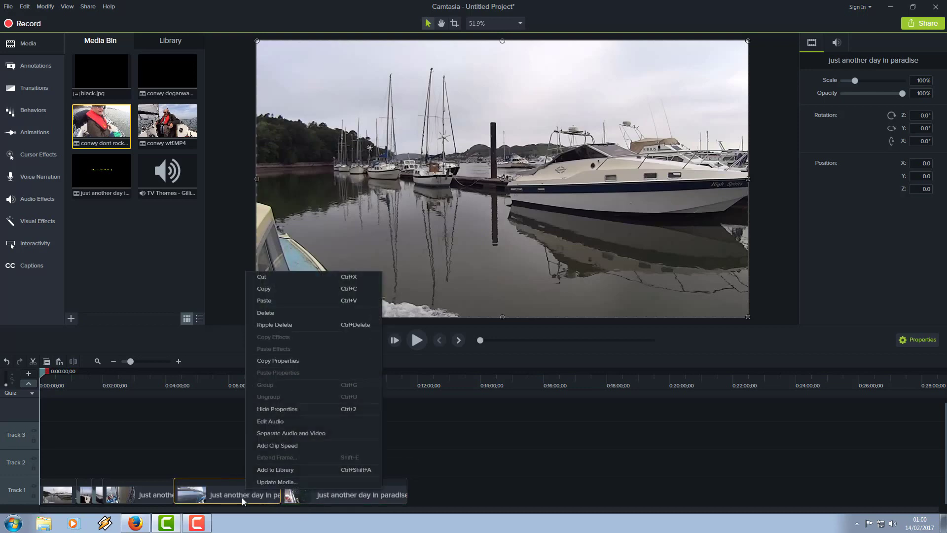
left_click(273, 423)
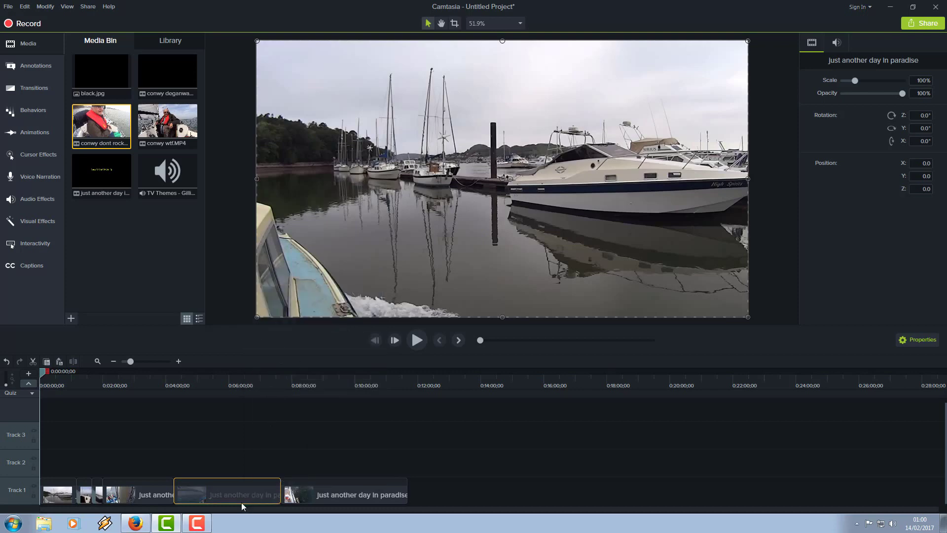
Turn down the sound level of the short conwy dont rock the boat section and the "just another day in paradise" section following it
left_click_drag(176, 499, 138, 490)
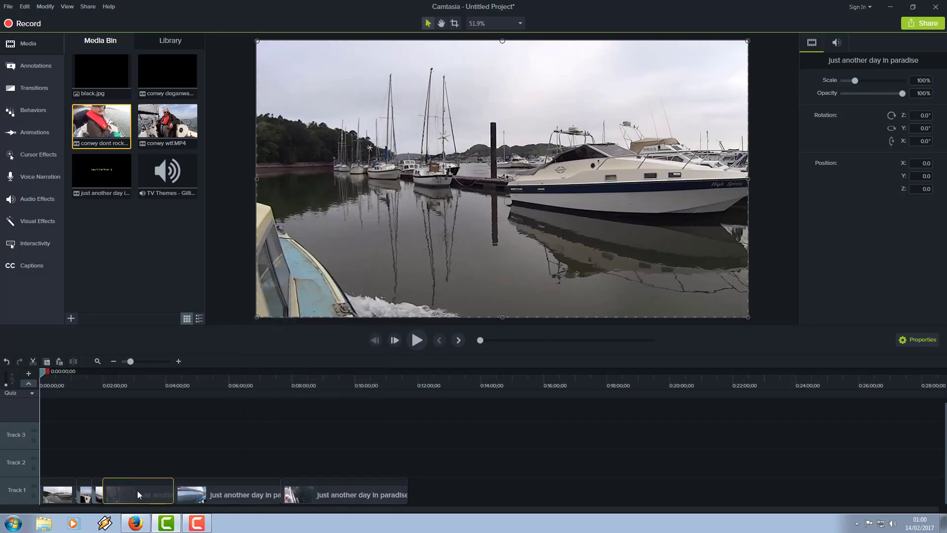
right_click(138, 490)
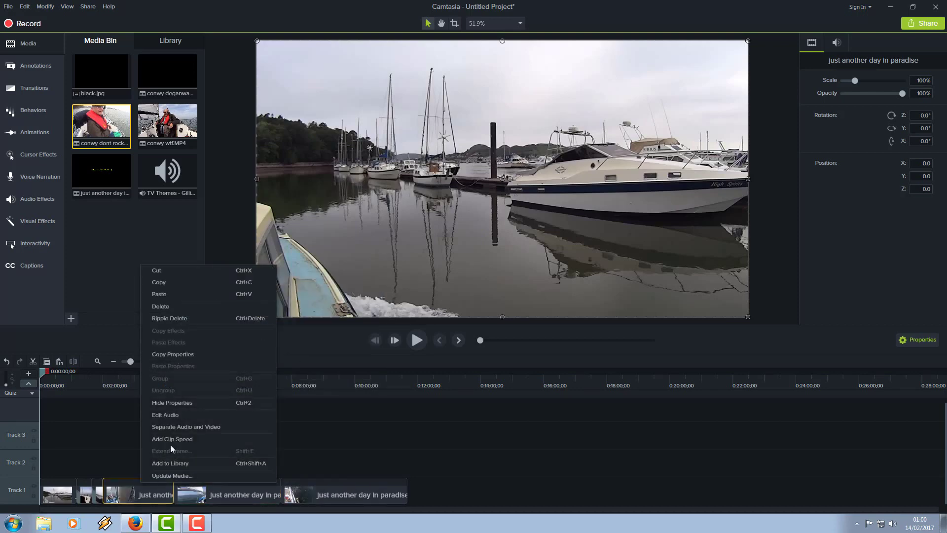
left_click(167, 414)
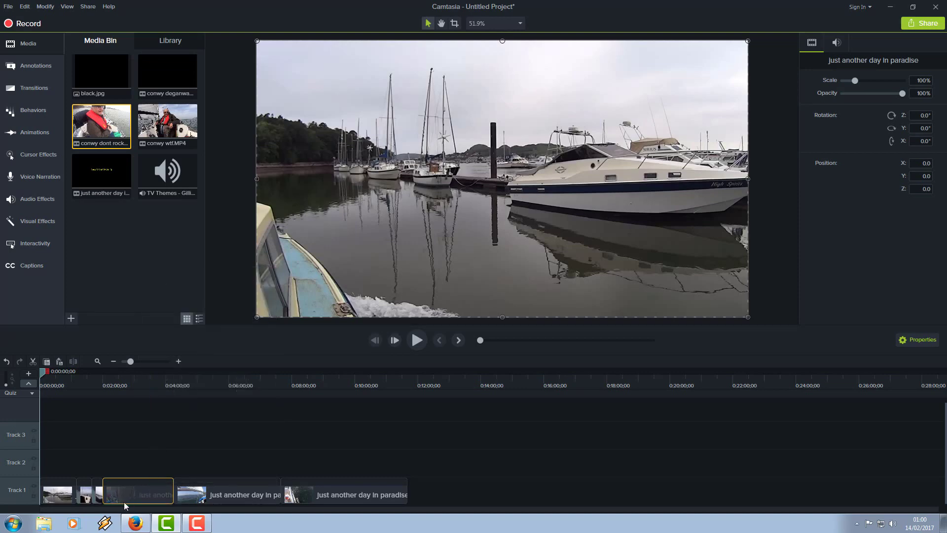
left_click(99, 497)
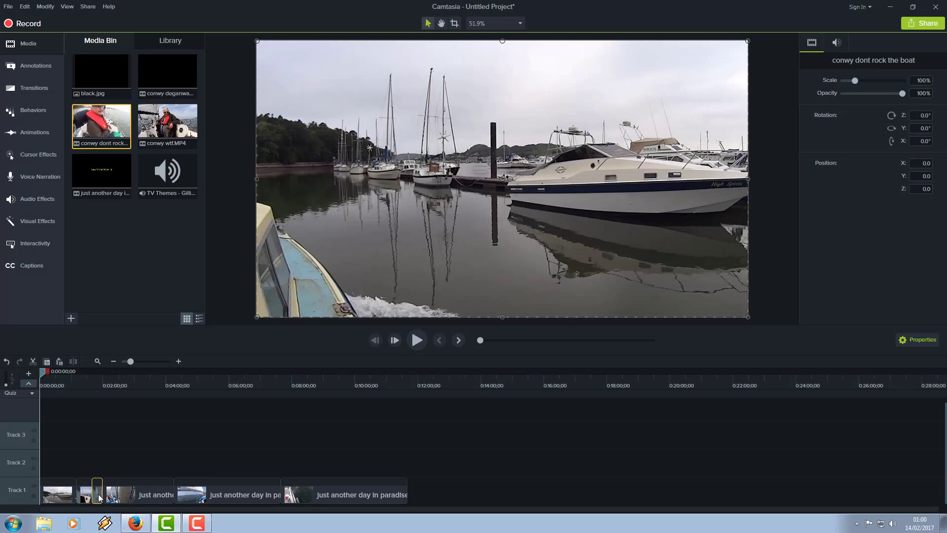
right_click(98, 498)
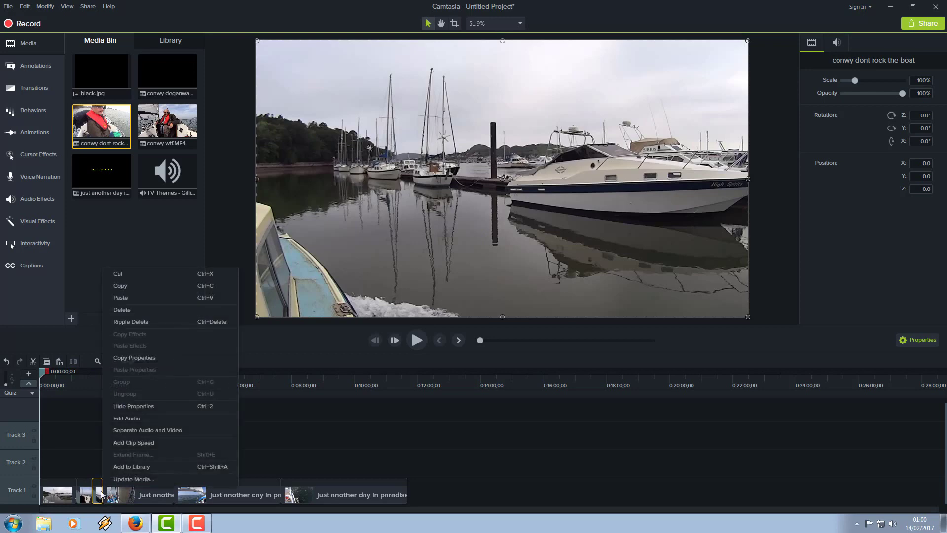
left_click(128, 418)
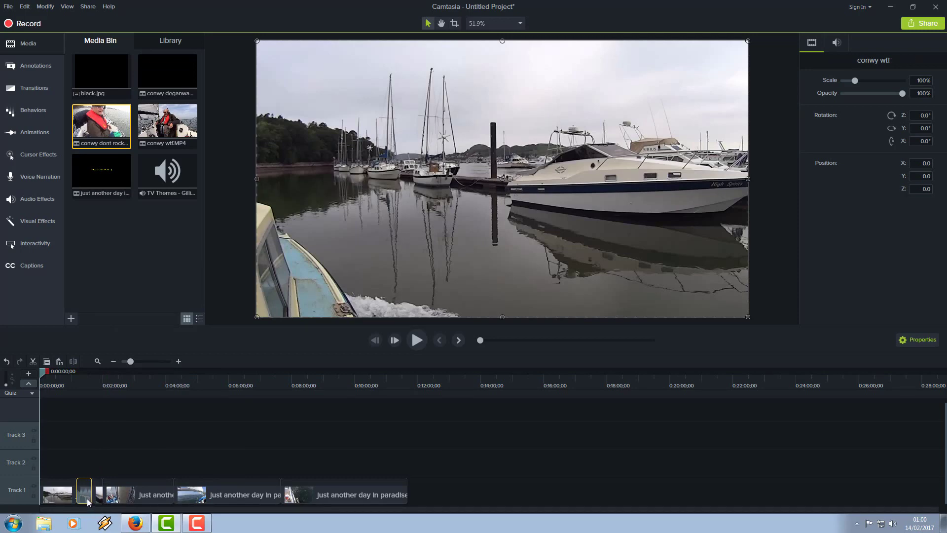
Turn down the sound level of the conwy wtf section and the first "just another day in paradise" section on Track 1
right_click(88, 501)
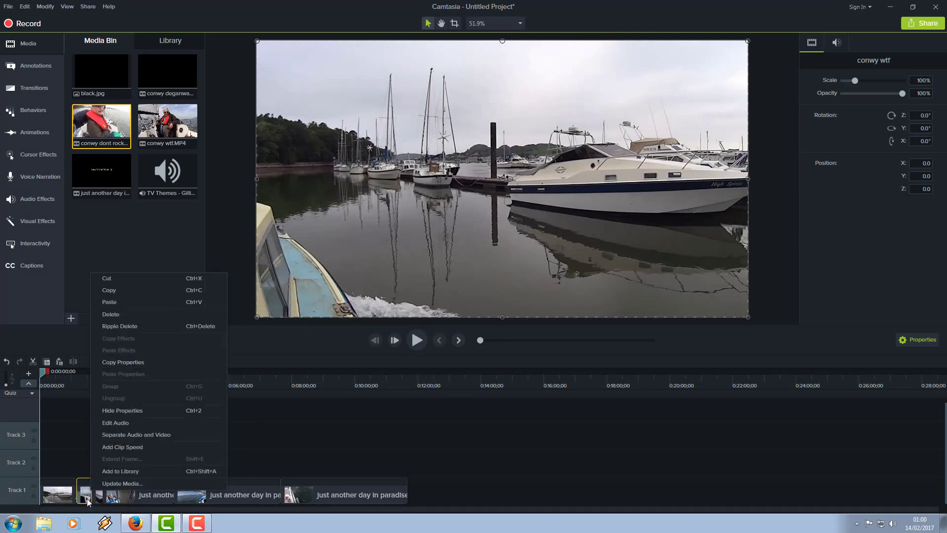
left_click(114, 423)
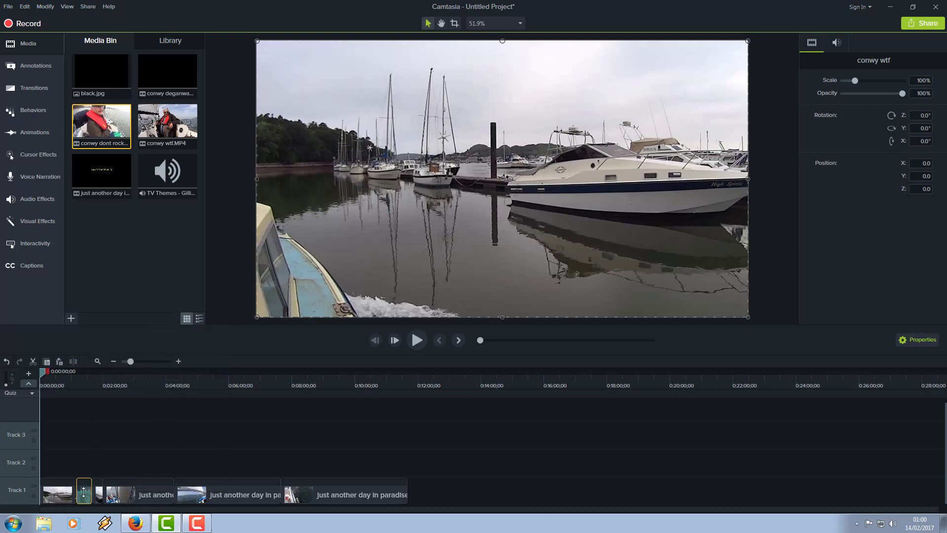
left_click(66, 503)
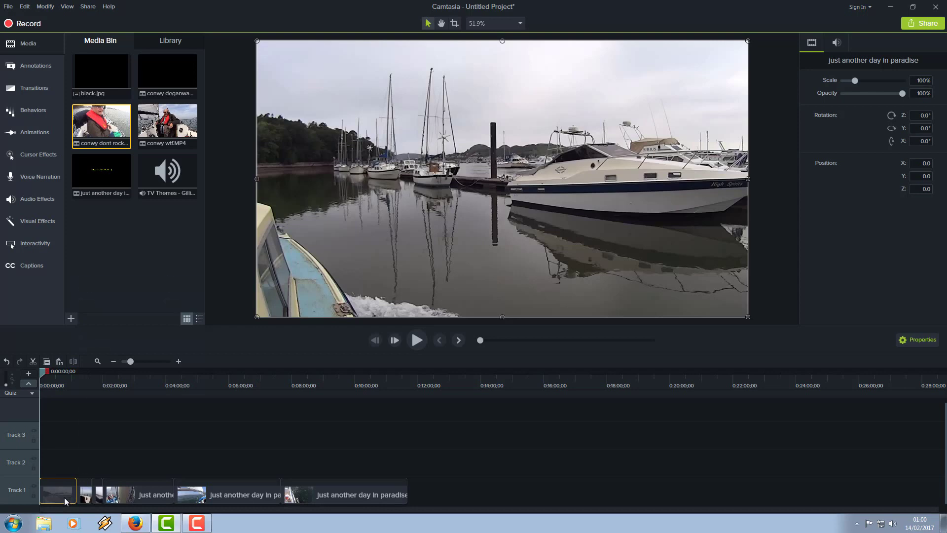
right_click(65, 501)
left_click(90, 422)
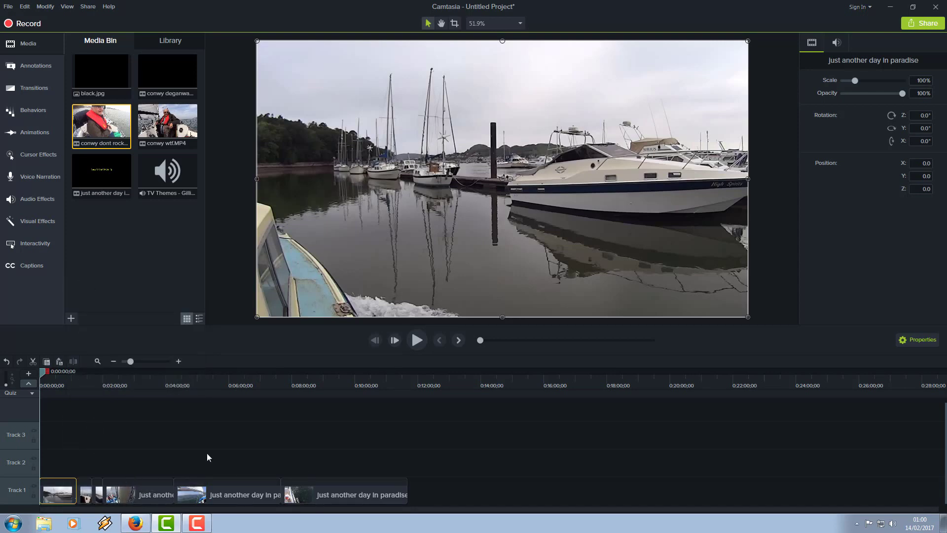
Play the timeline to about 0:01:15, and add a Fade transition at each of the five joins between the Track 1 sections
left_click(415, 341)
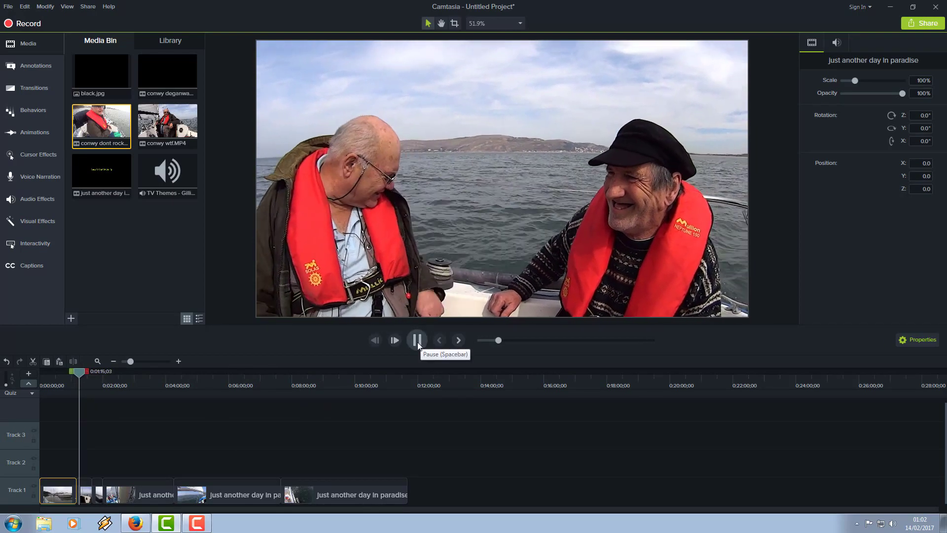
left_click(417, 341)
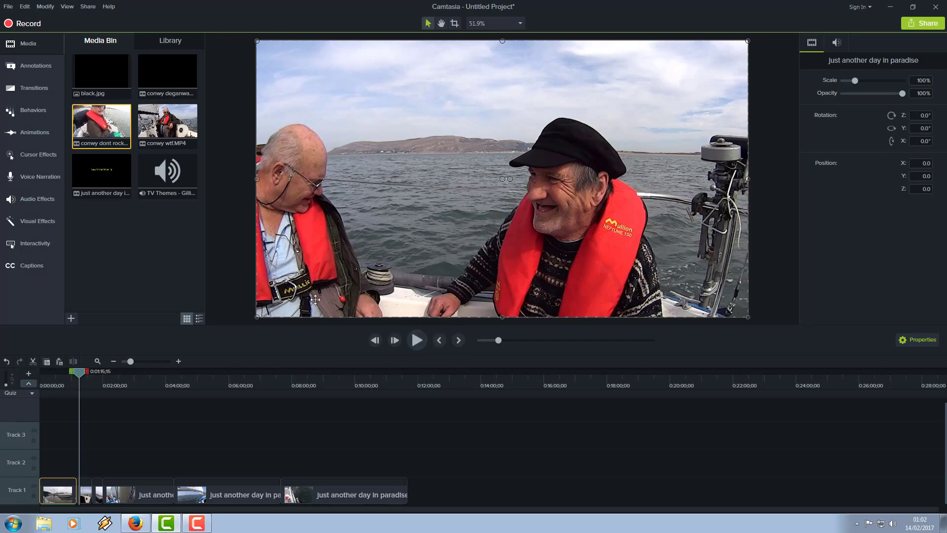
left_click(28, 86)
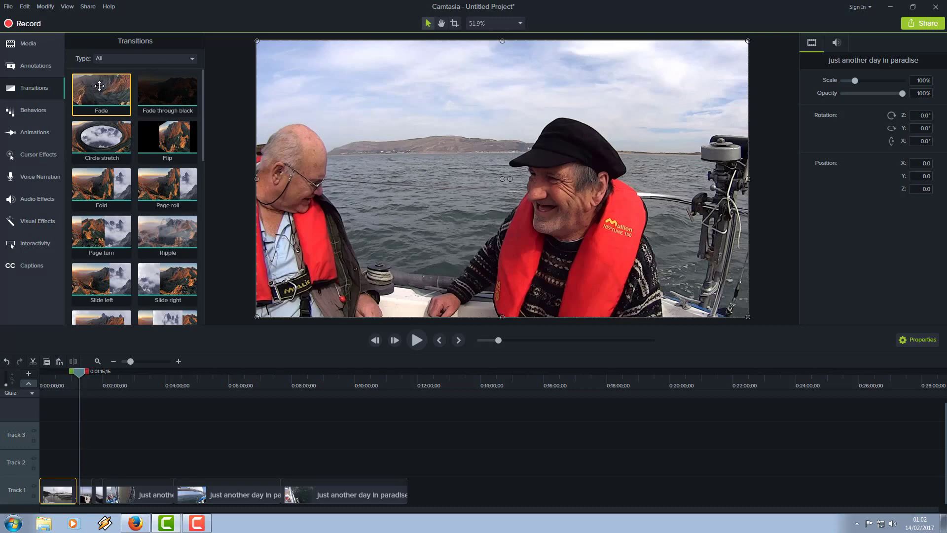
mouse_move(98, 86)
left_mouse_down()
mouse_move(114, 406)
mouse_move(107, 77)
mouse_move(98, 86)
mouse_move(103, 477)
mouse_move(84, 493)
left_mouse_up()
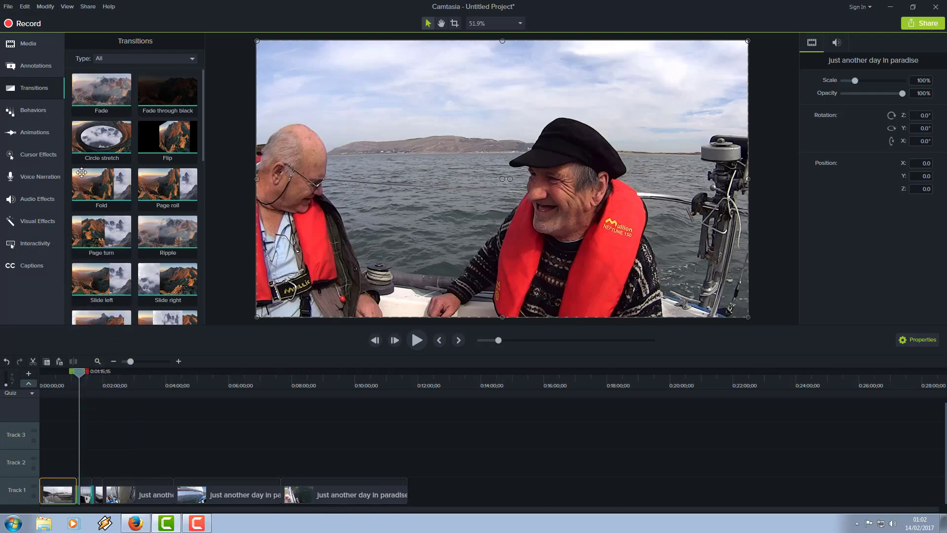
left_click_drag(131, 373, 106, 496)
left_click_drag(106, 91, 177, 490)
left_click_drag(109, 94, 283, 492)
Trim about 40 seconds off the start of the first Track 1 section and shift all sections back to the start of the timeline
left_click_drag(79, 371, 28, 404)
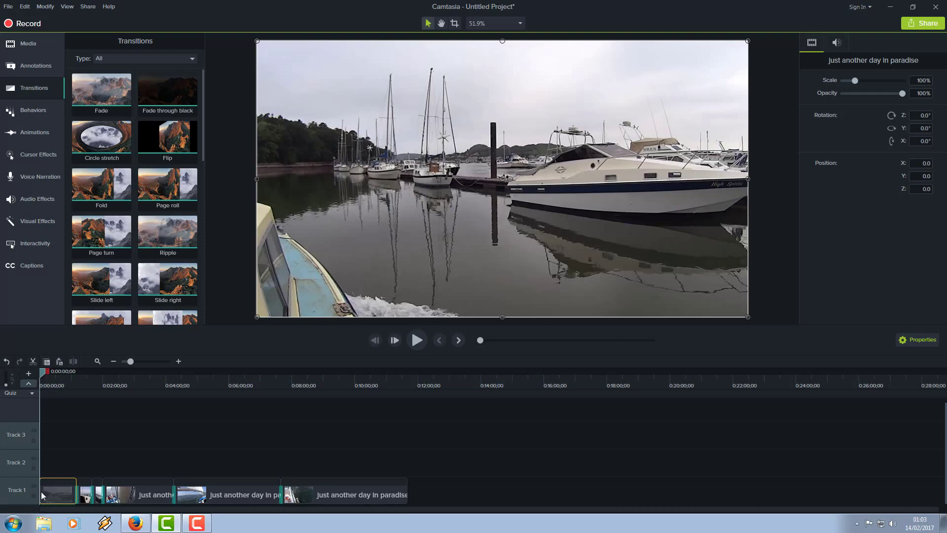
left_click_drag(42, 495, 61, 494)
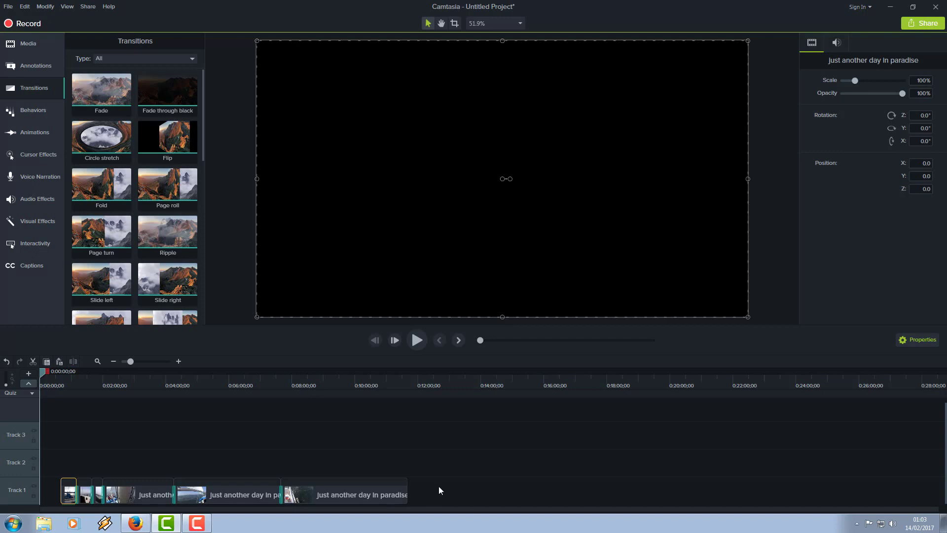
left_click_drag(439, 486, 31, 499)
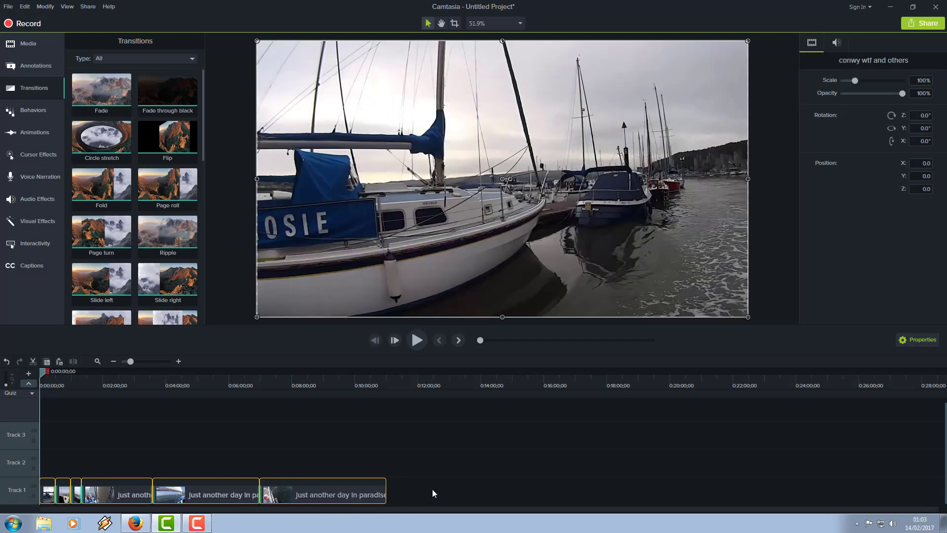
left_click(433, 487)
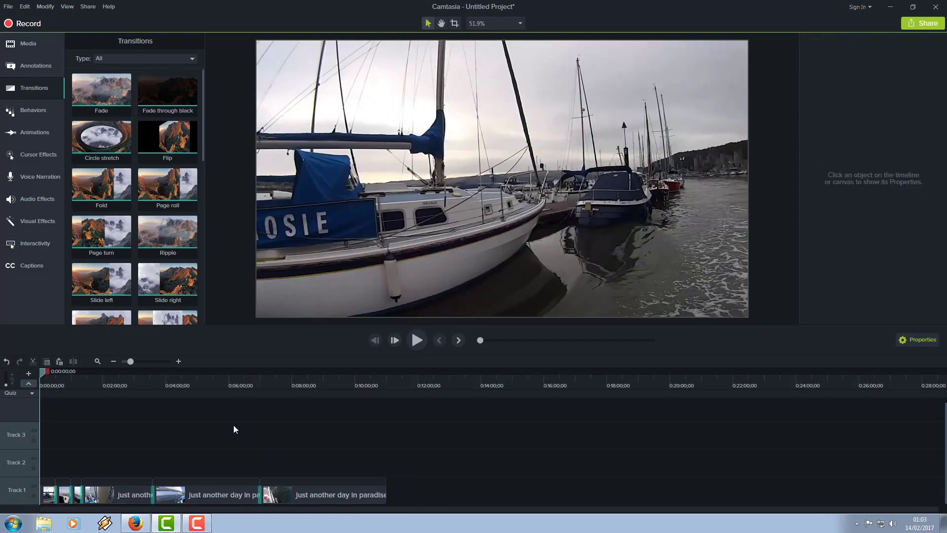
Place the TV Themes - Gilligans Island audio on Track 2 at the start of the timeline
left_click(31, 45)
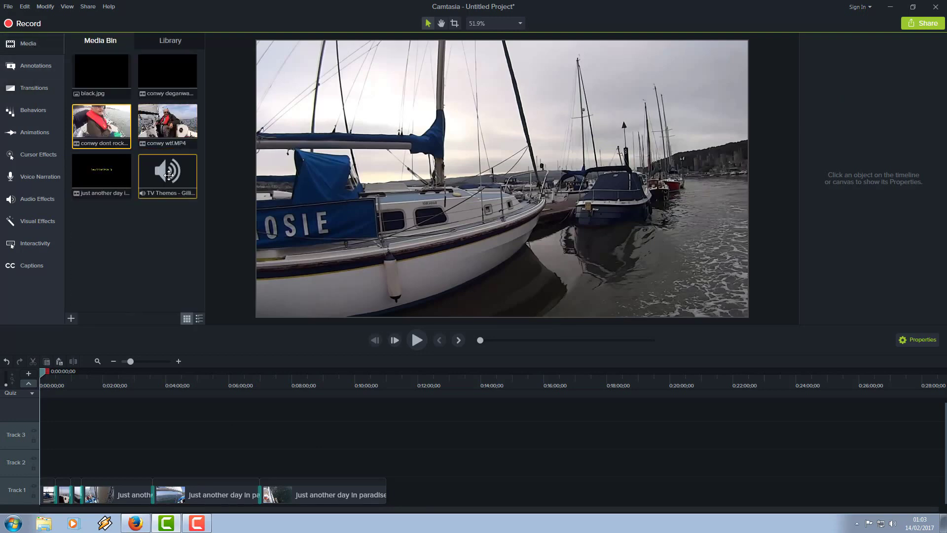
left_click_drag(182, 202, 38, 473)
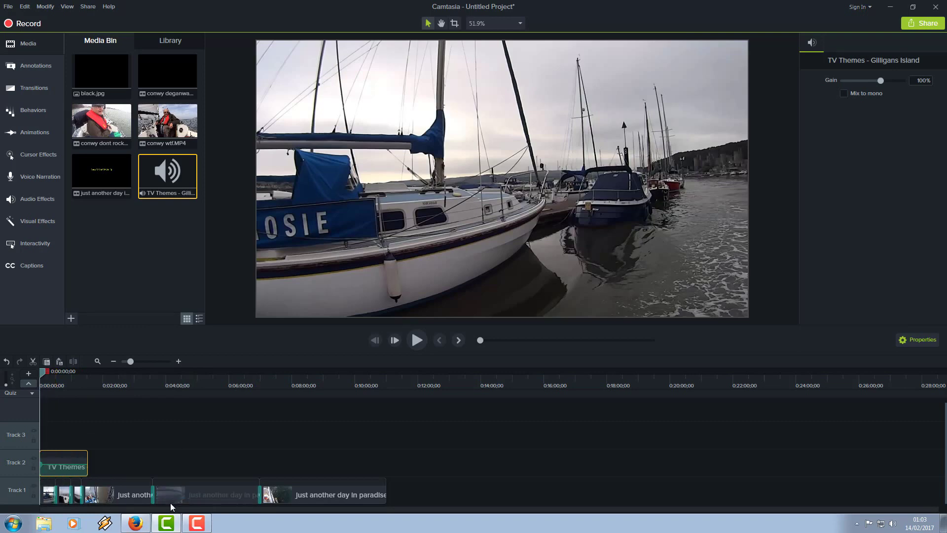
Cut the last two "just another day in paradise" sections from the end of Track 1
left_click(327, 494)
right_click(327, 495)
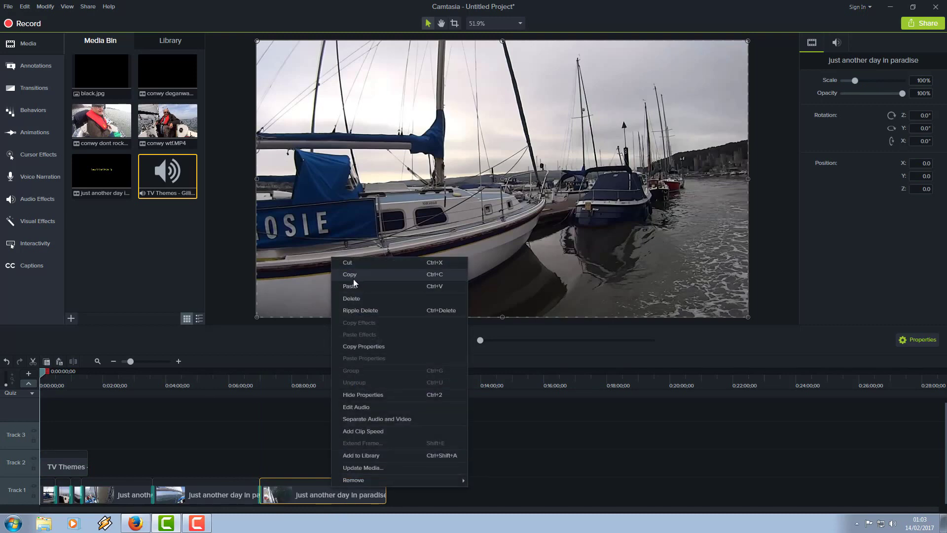
left_click(352, 264)
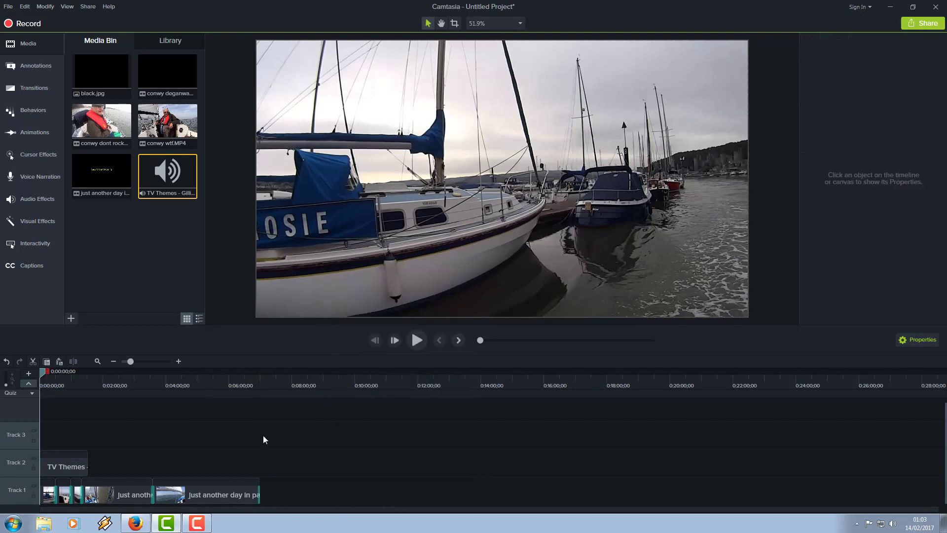
left_click(227, 493)
right_click(227, 489)
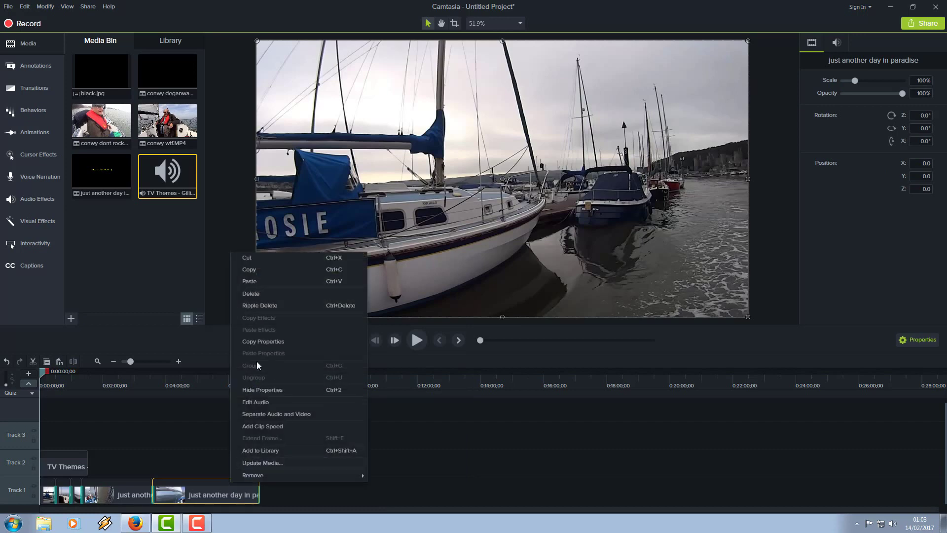
left_click(253, 259)
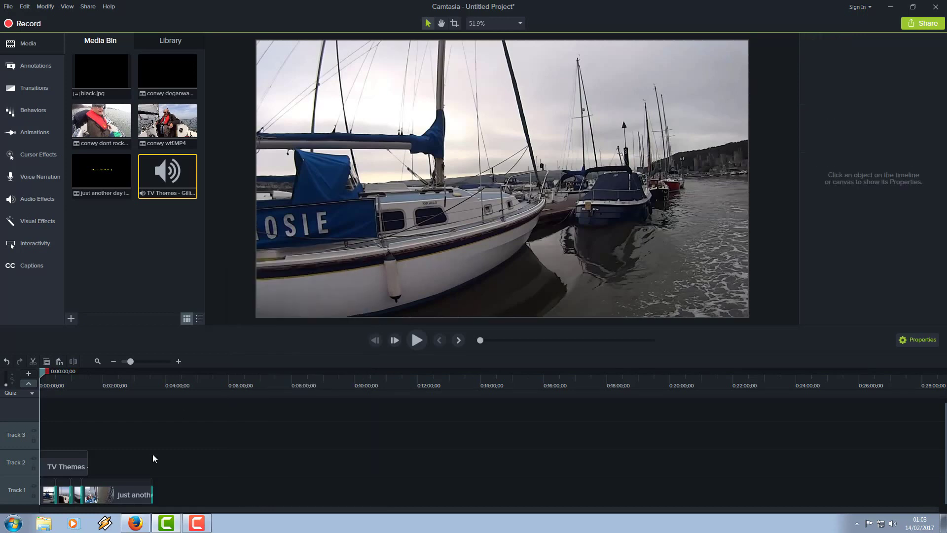
Shorten the last Track 1 section to end with the TV Themes audio on Track 2, and play the first four seconds
left_click(135, 497)
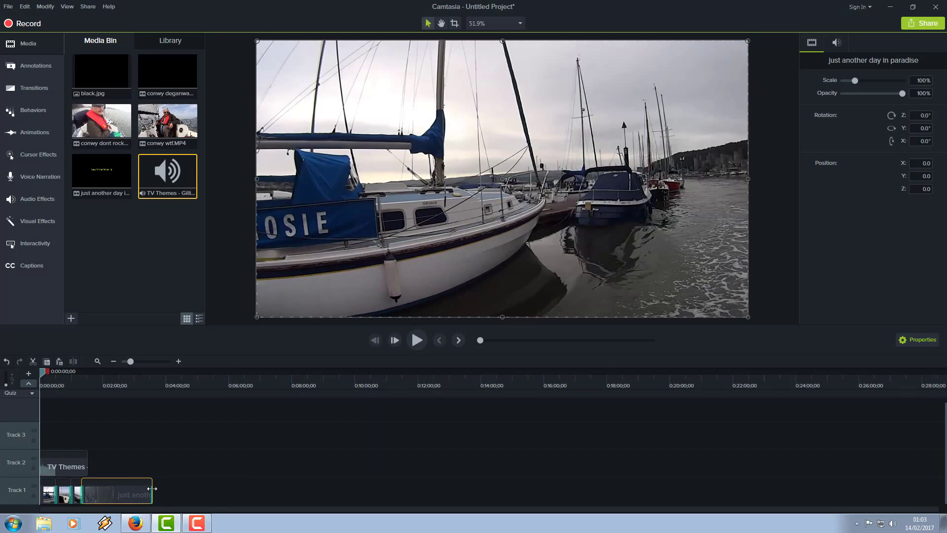
left_click_drag(152, 489, 94, 492)
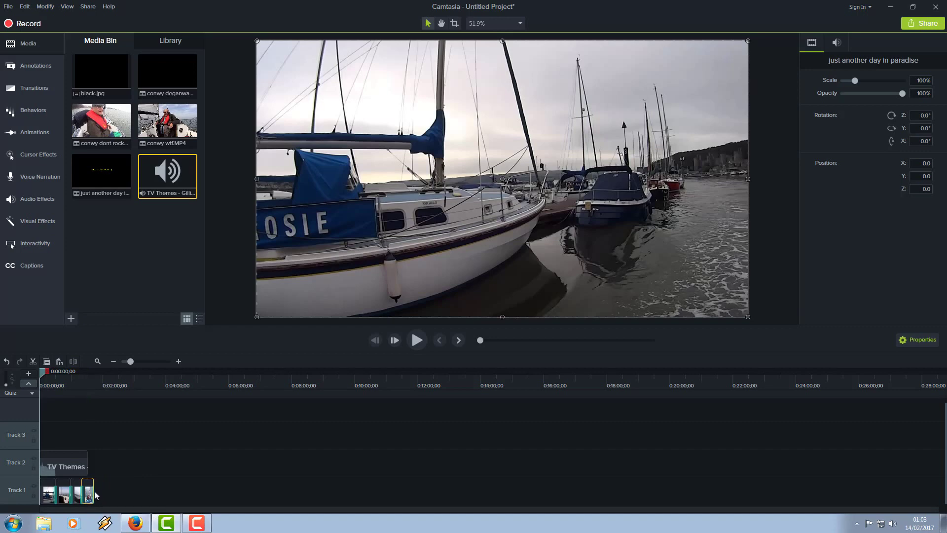
left_click_drag(93, 491, 87, 491)
left_click(415, 340)
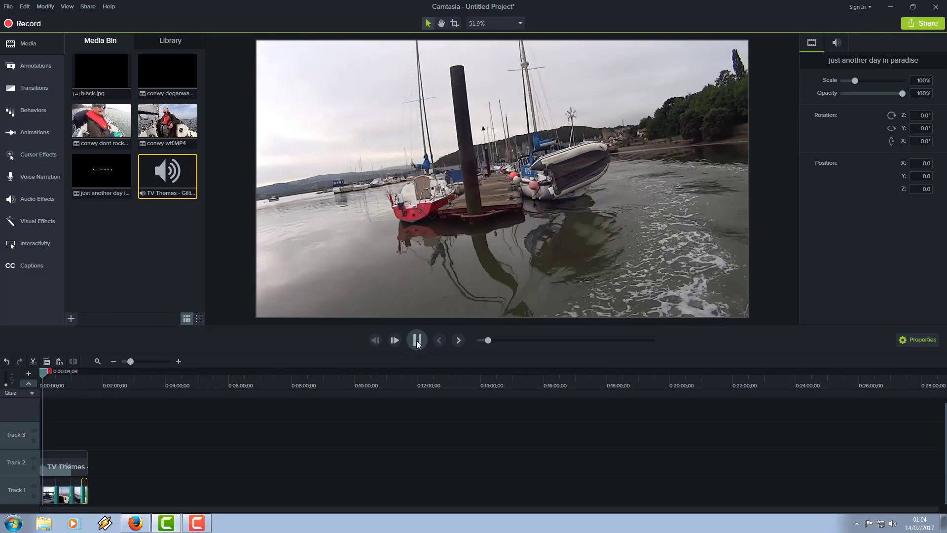
left_click(417, 340)
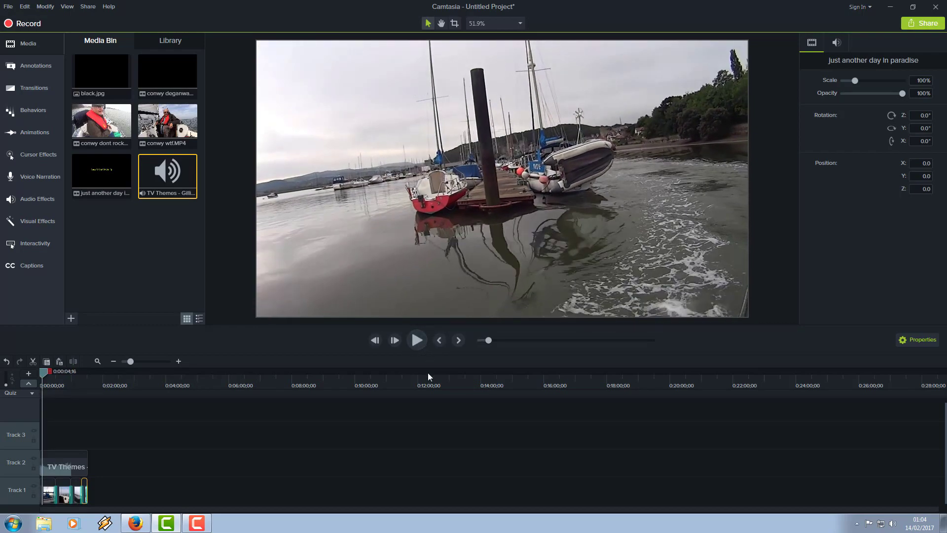
Play the Track 1 sections from the start with the TV Themes audio moved aside, and return the audio to the start of Track 2
mouse_move(73, 464)
left_mouse_down()
mouse_move(60, 457)
mouse_move(78, 475)
mouse_move(140, 470)
mouse_move(55, 467)
mouse_move(84, 467)
left_mouse_up()
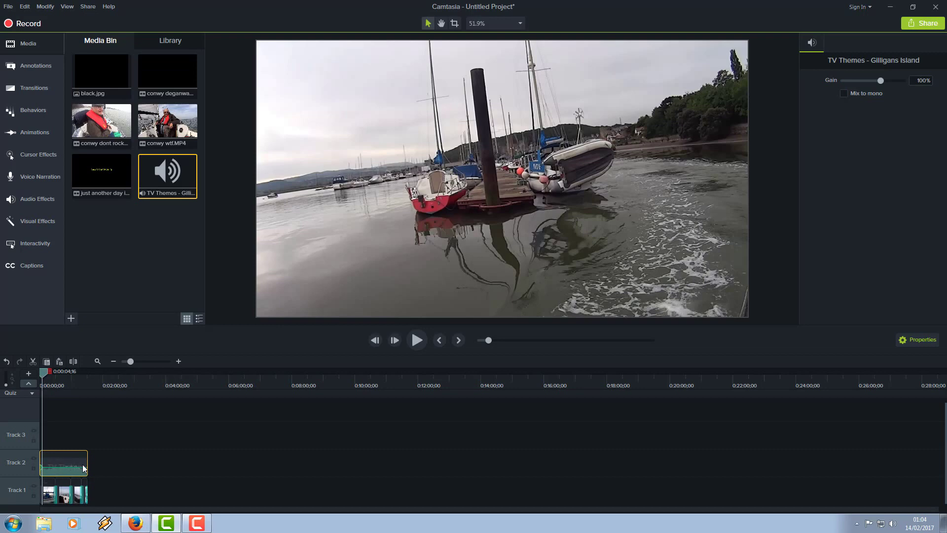
left_click(100, 471)
left_click_drag(43, 371, 72, 389)
key("ctrl+Home")
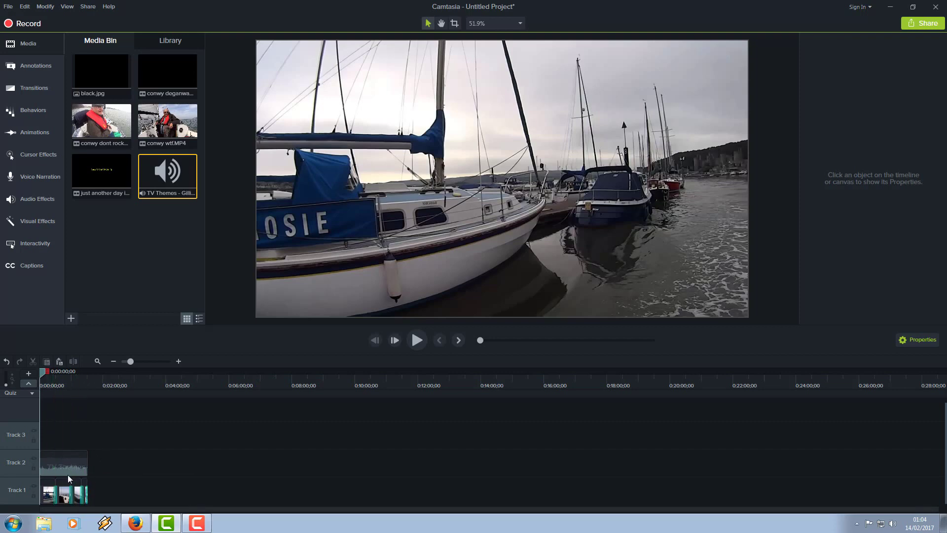
left_click_drag(63, 467, 280, 491)
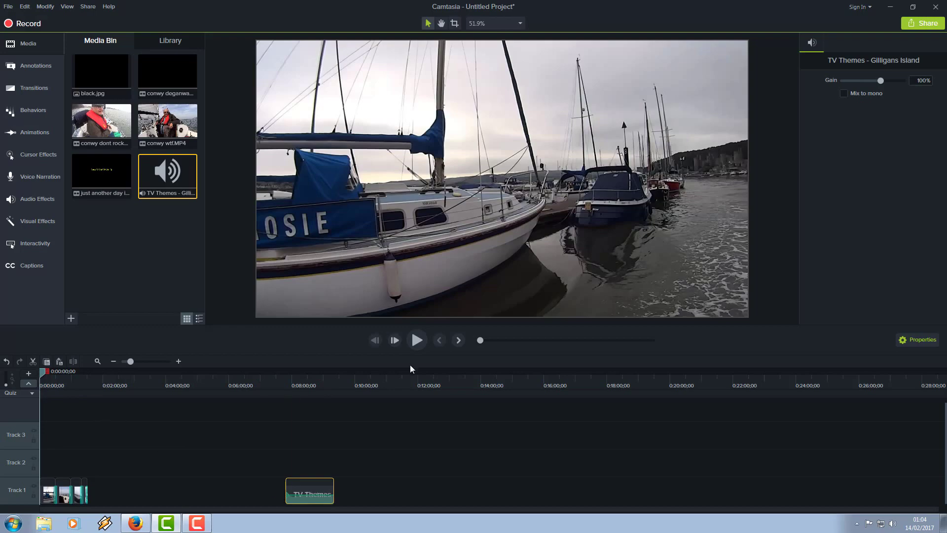
left_click(417, 340)
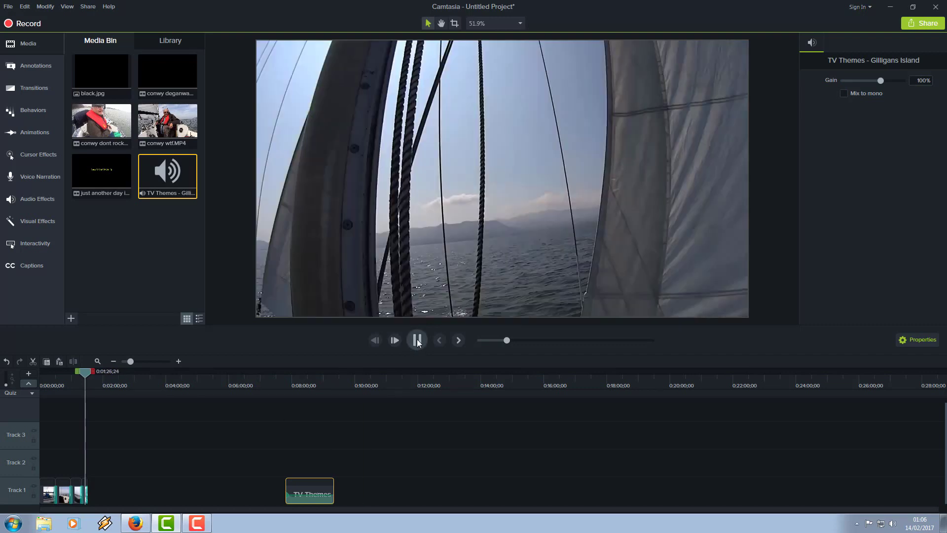
left_click(416, 340)
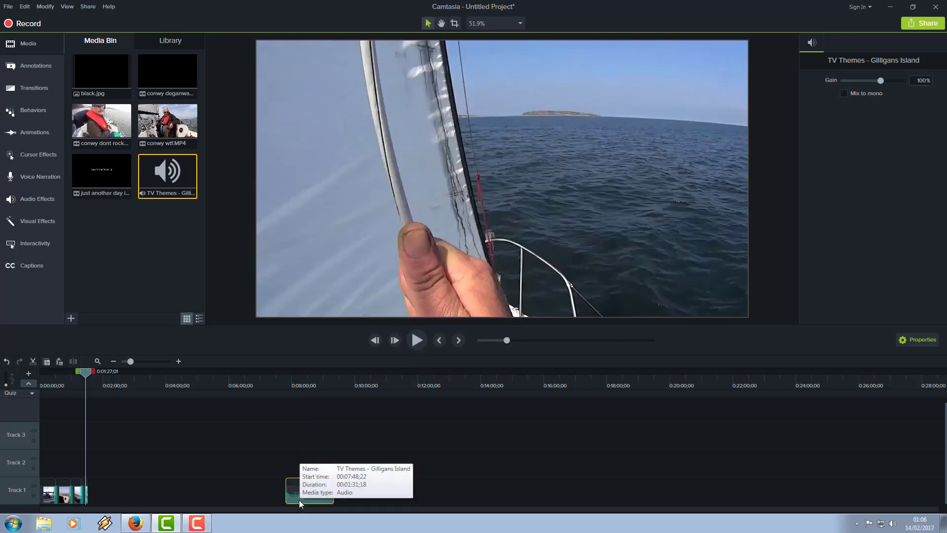
left_click_drag(299, 499, 38, 463)
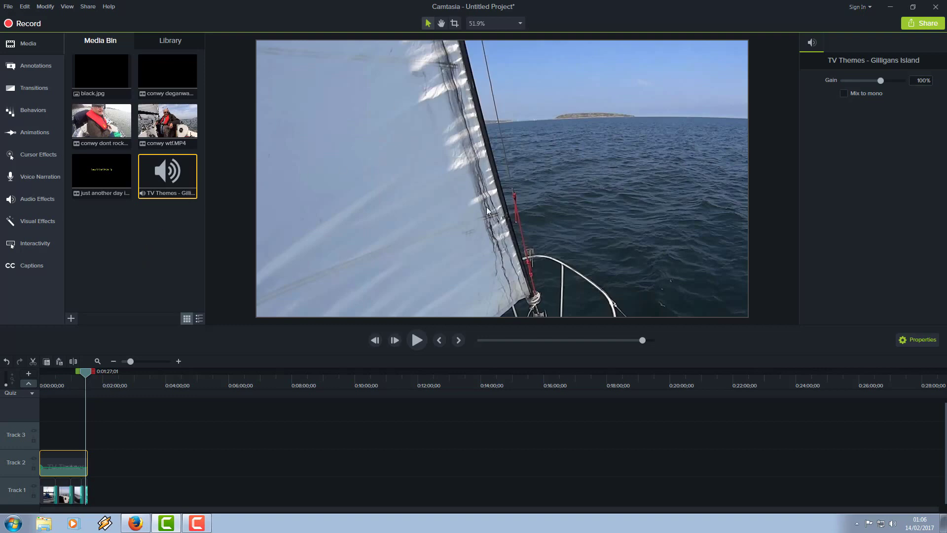
Begin exporting the video as a local file with the MP4 only (up to 1080p) production preset
left_click(87, 7)
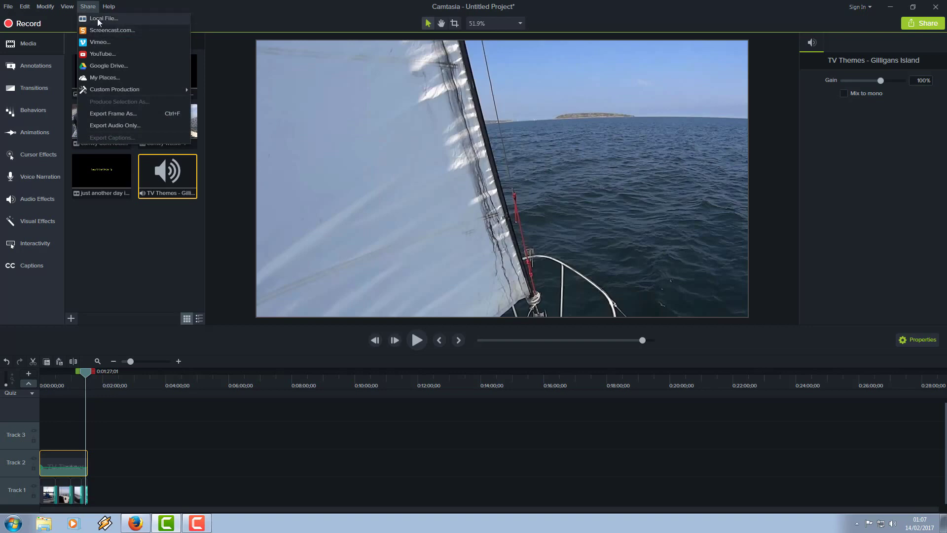
left_click(97, 19)
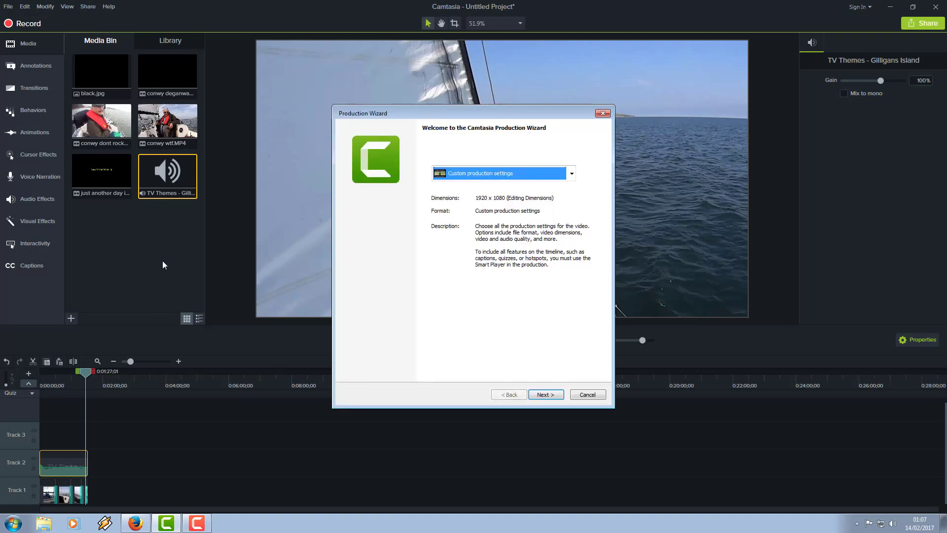
left_click(573, 173)
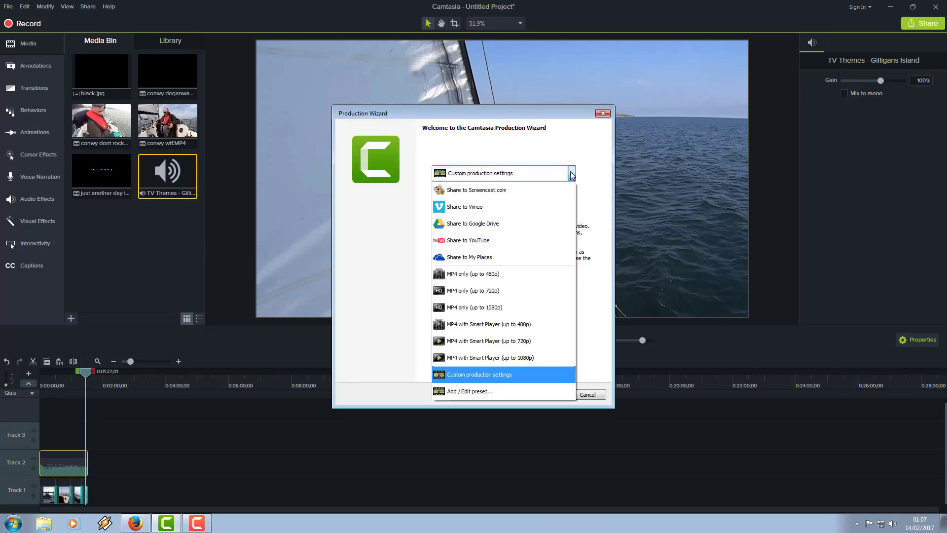
left_click(470, 308)
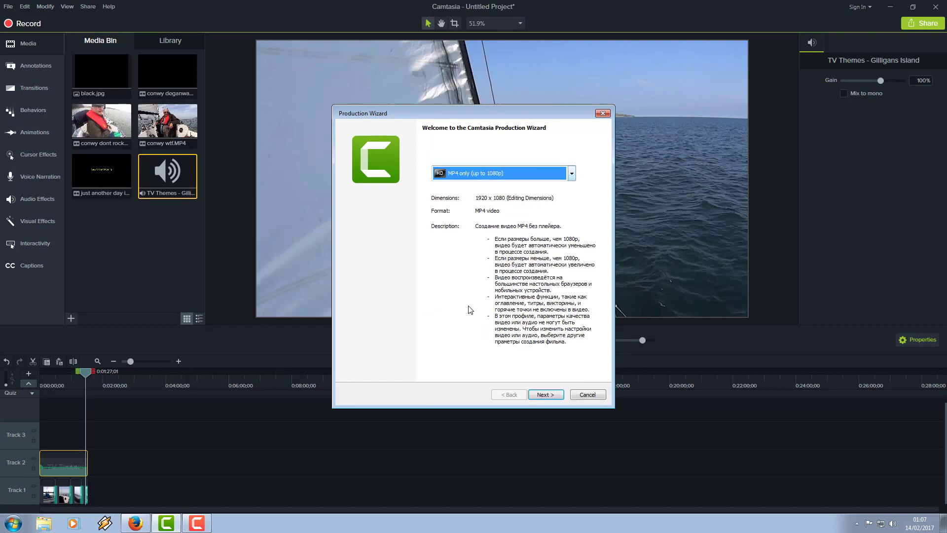
left_click(543, 394)
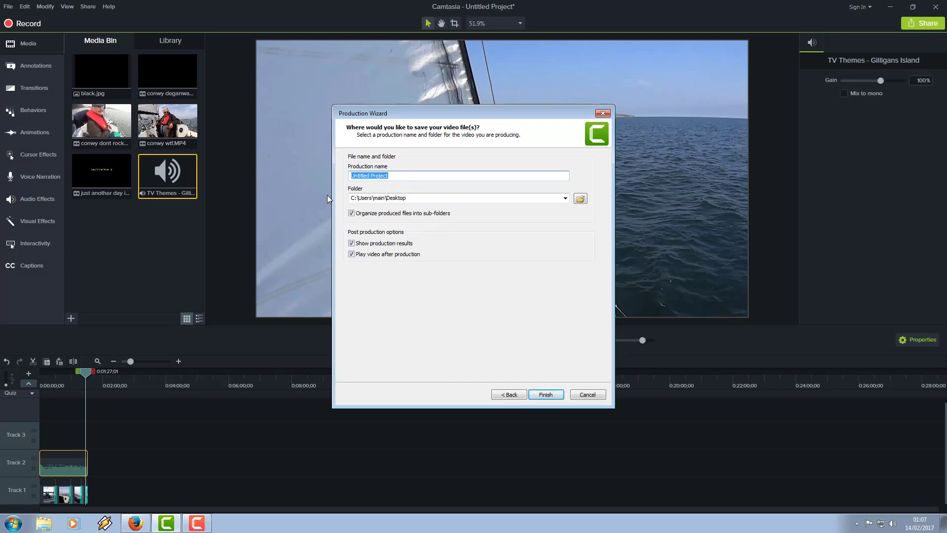
Set the production name to "Capt Marks film" for the video being exported to the Desktop
type("C")
type("apt N")
key("BackSpace")
type("Marks film")
left_click(545, 395)
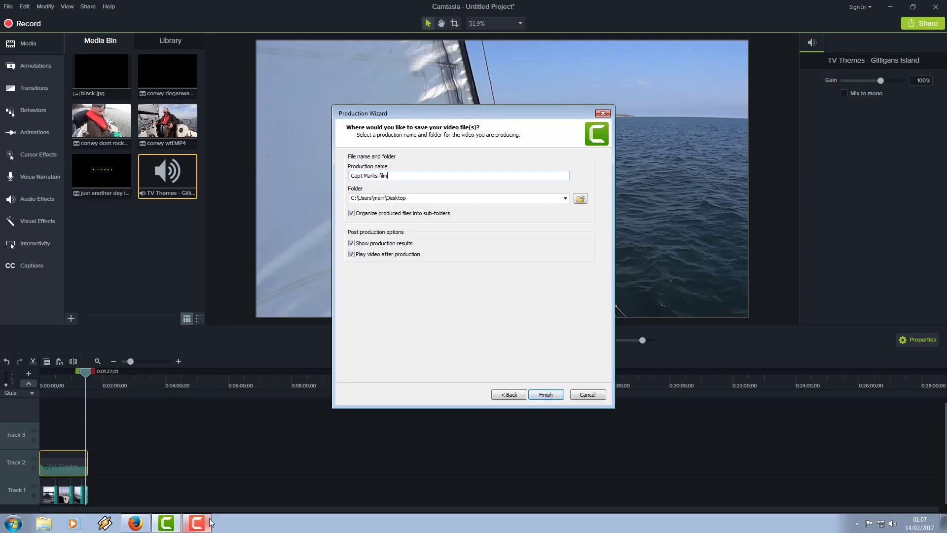